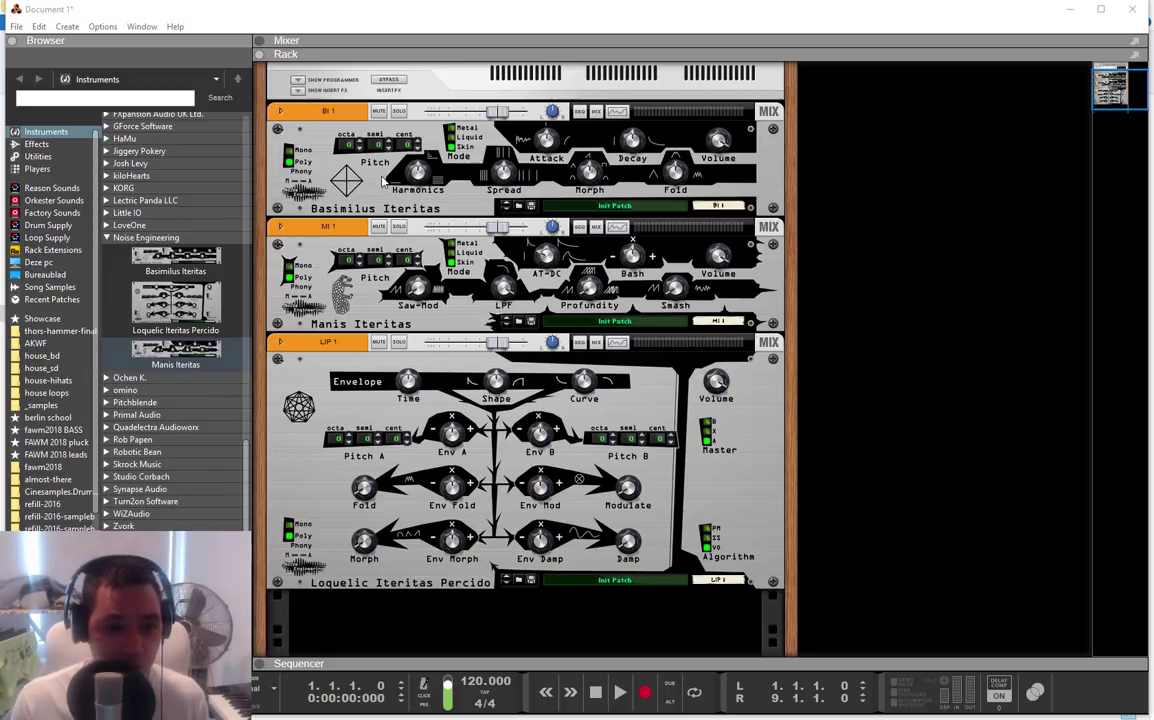
- Select the Basimilus Iteritas and list Reason's utility devices, including the Matrix Pattern Sequencer
left_click(342, 163)
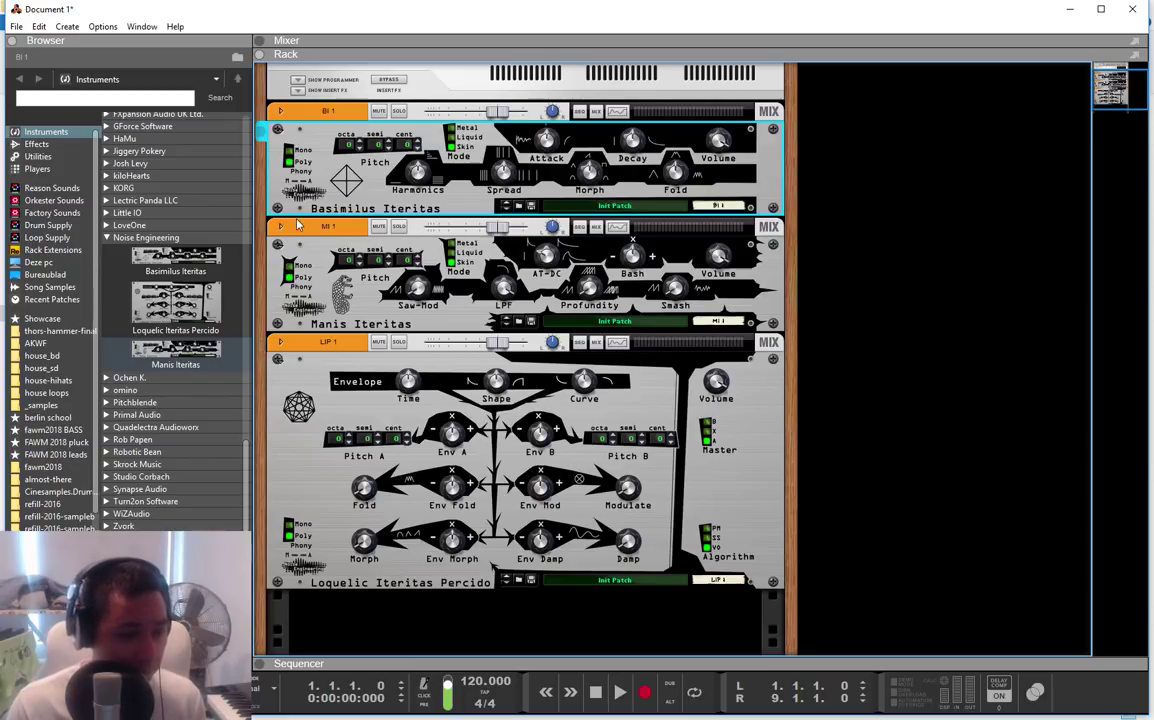
left_click(37, 157)
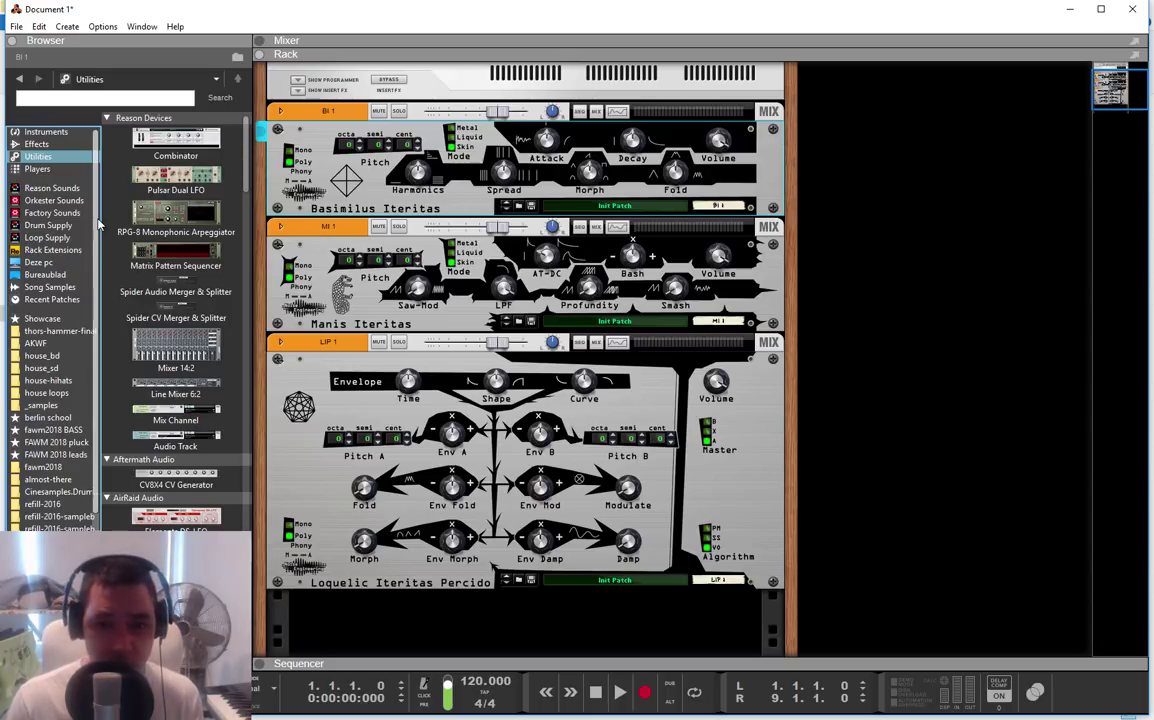
- Add a Matrix Pattern Sequencer below the Basimilus Iteritas and draw a sparse gate pattern
left_click(127, 240)
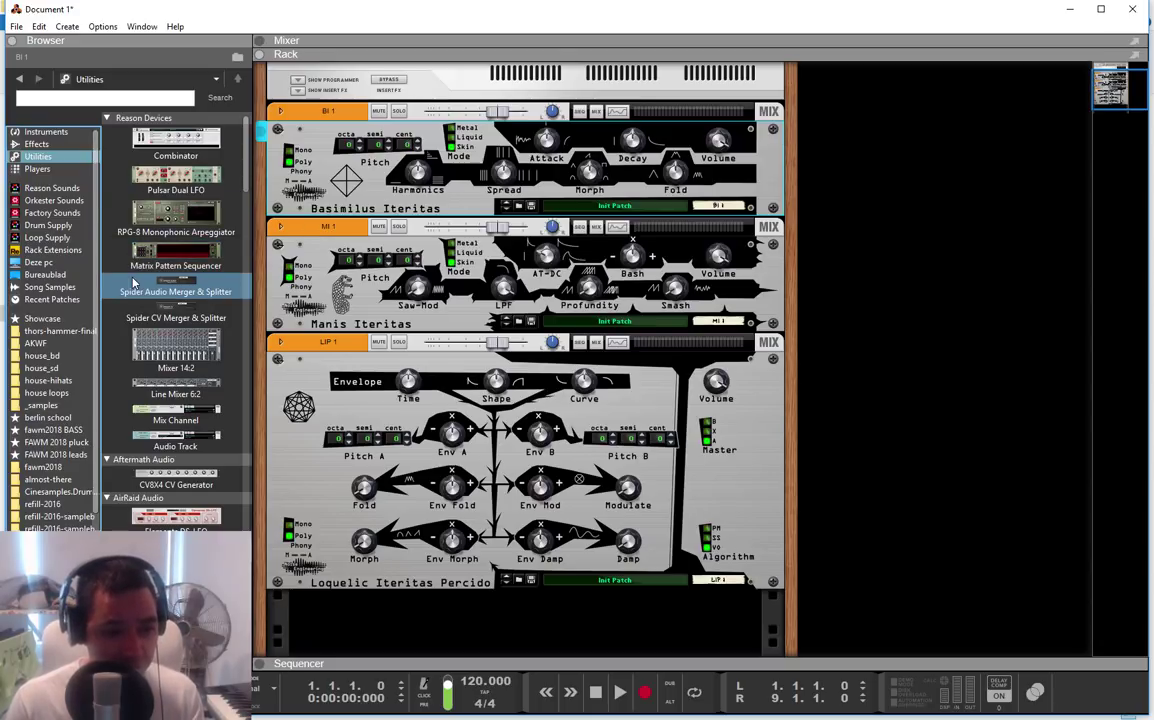
left_click_drag(125, 257, 352, 225)
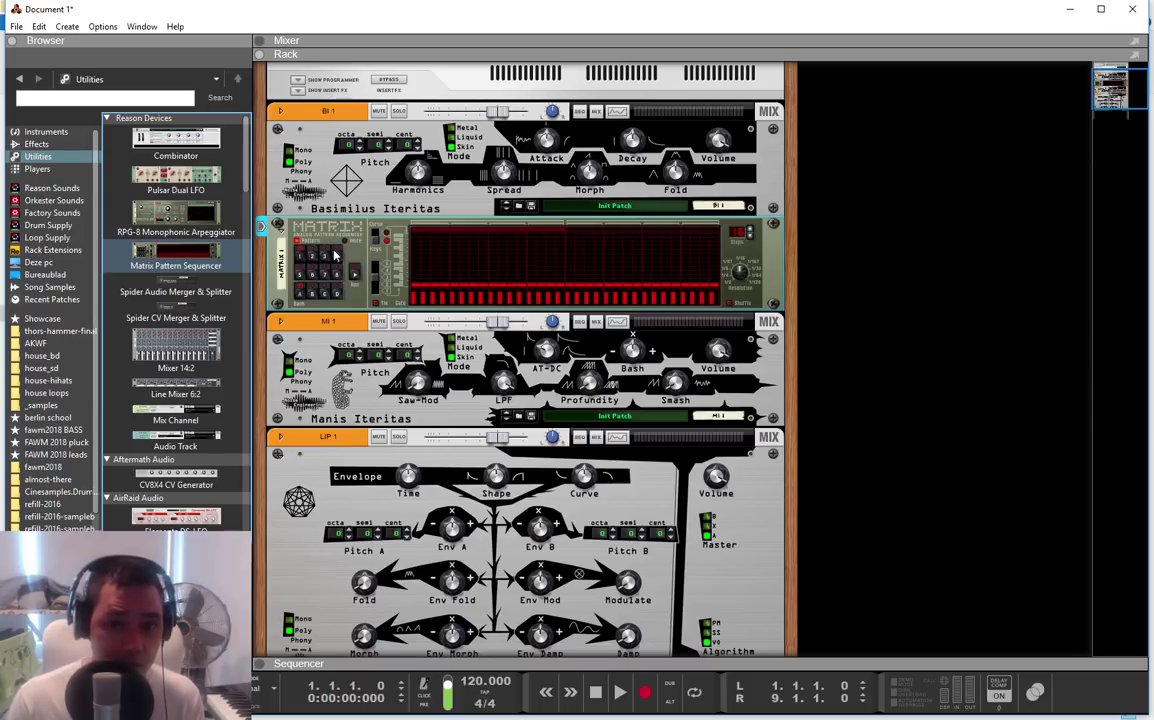
left_click_drag(415, 297, 705, 300)
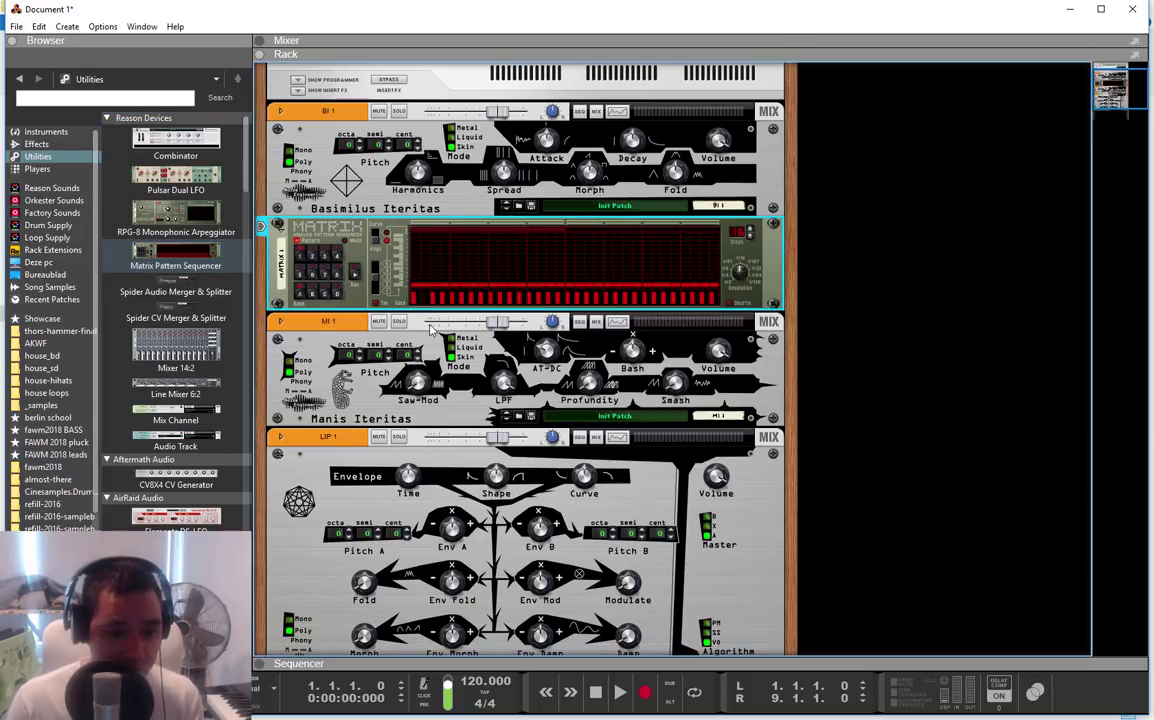
mouse_move(705, 347)
left_mouse_down()
mouse_move(413, 268)
mouse_move(482, 300)
left_mouse_up()
left_click(490, 295)
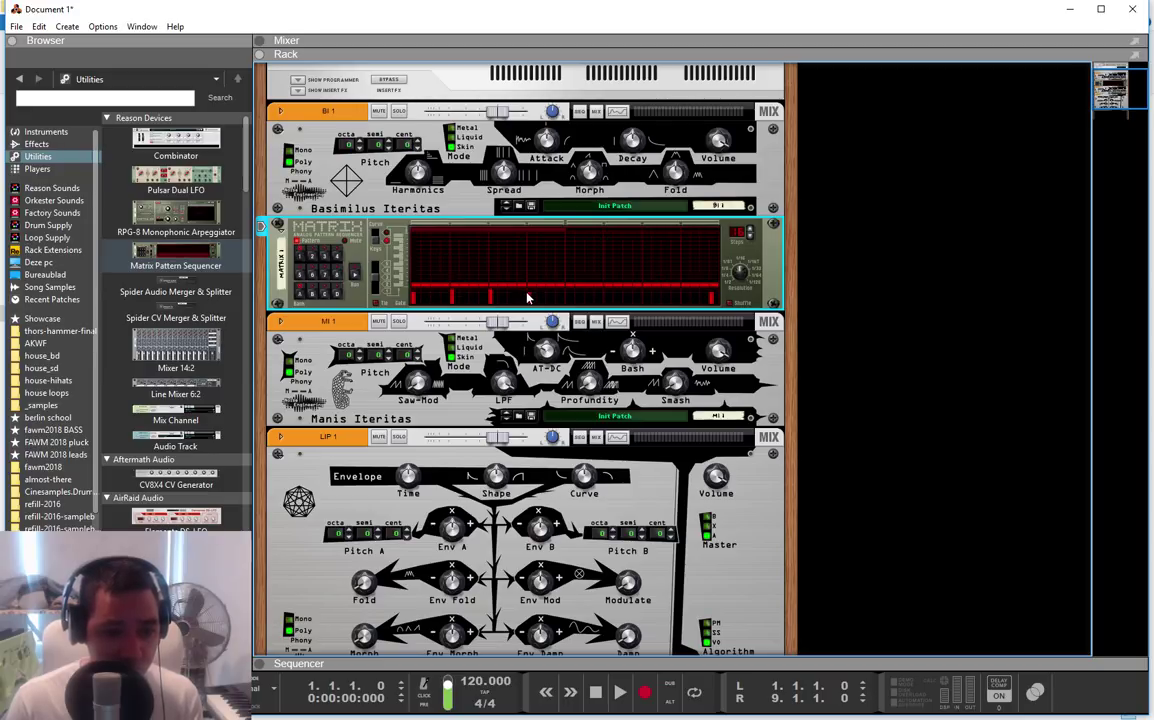
- Select the Basimilus Iteritas and scroll down the rack
left_click(408, 212)
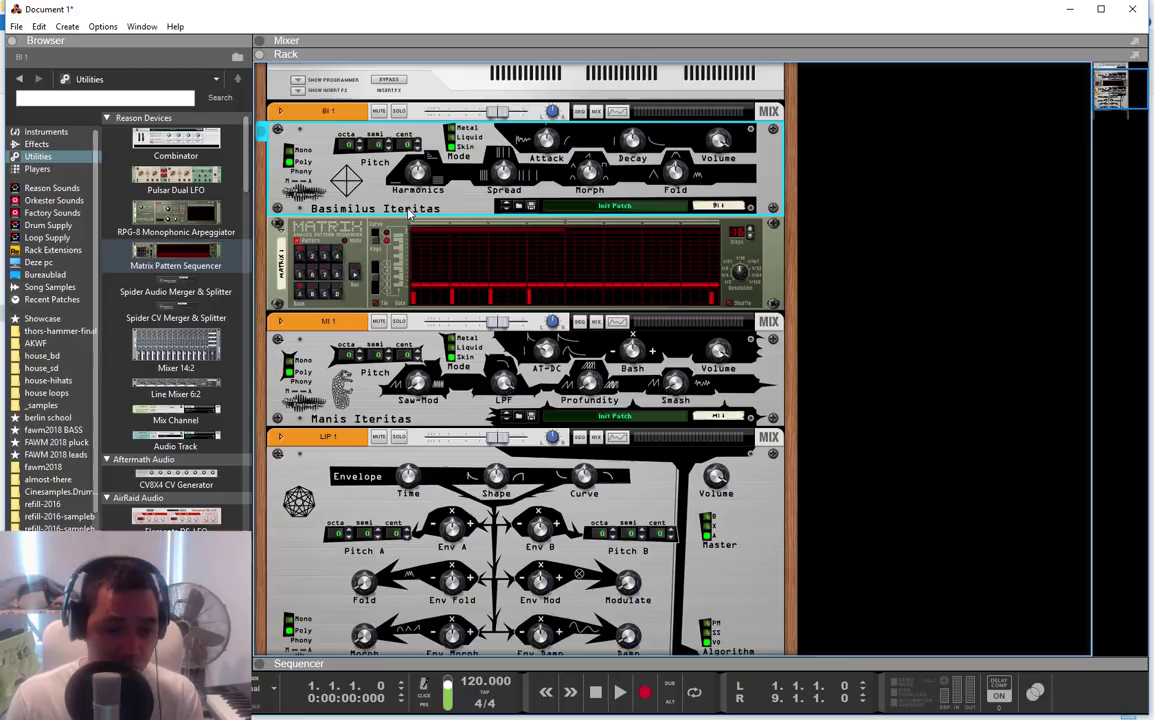
scroll(405, 215, "down", 1)
scroll(400, 230, "down", 1)
left_click(340, 305)
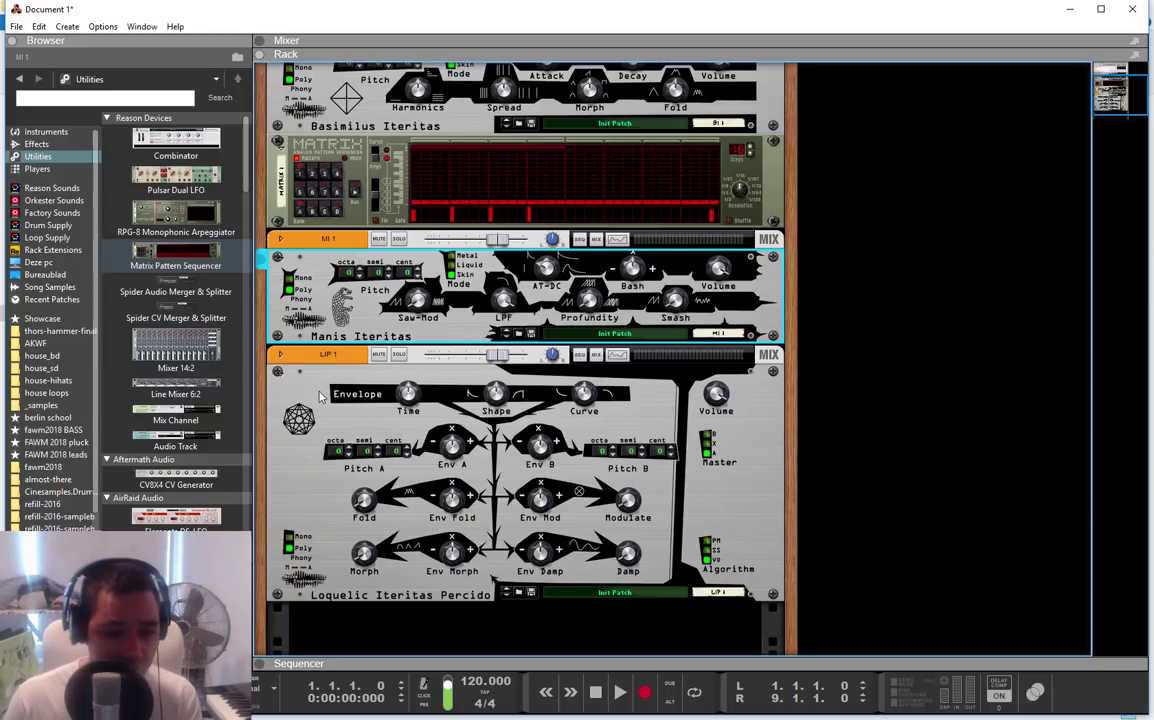
left_click(318, 402)
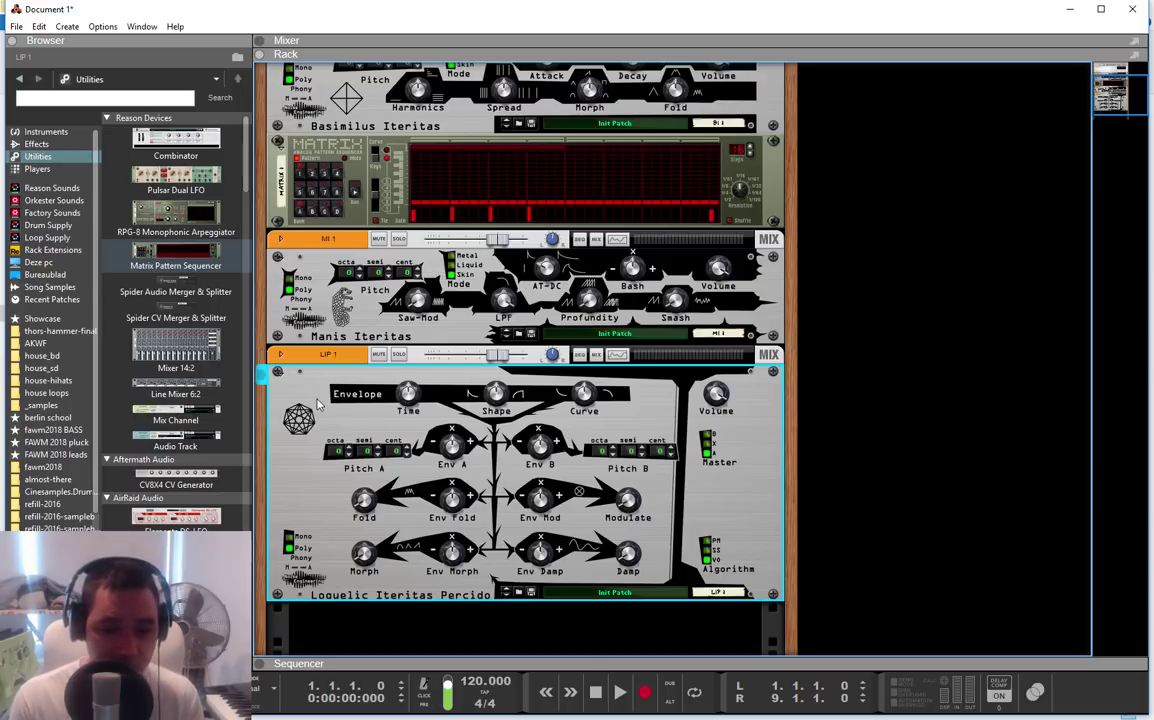
scroll(318, 404, "up", 3)
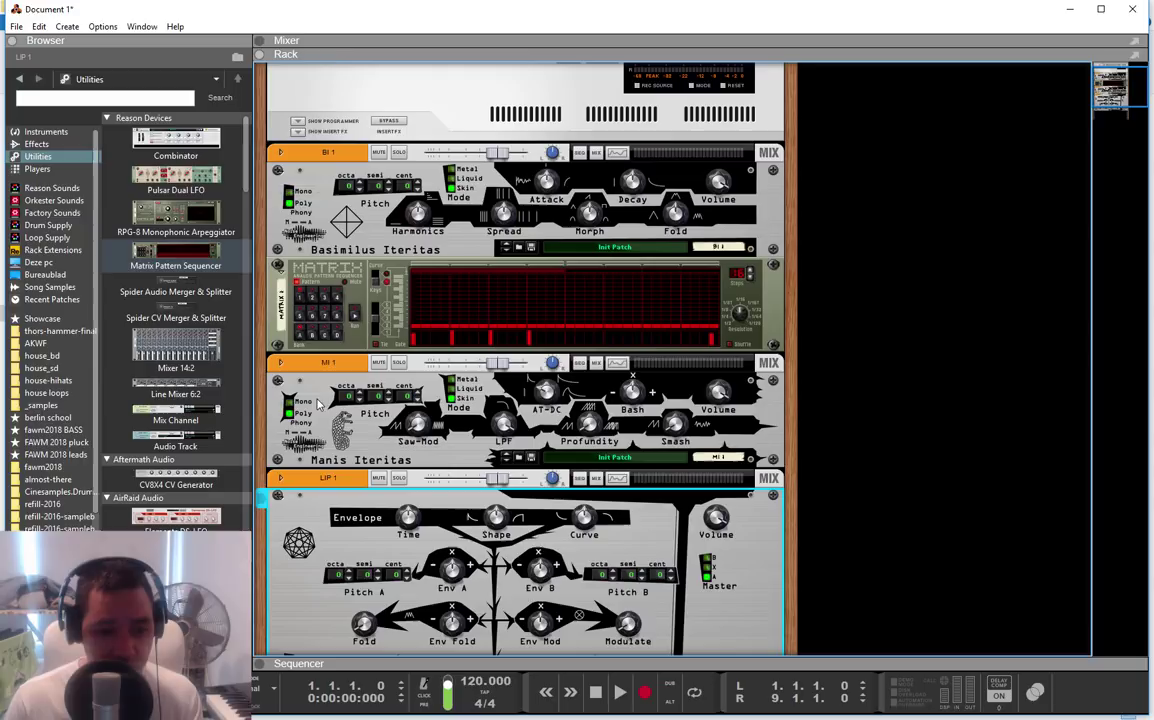
left_click(310, 230)
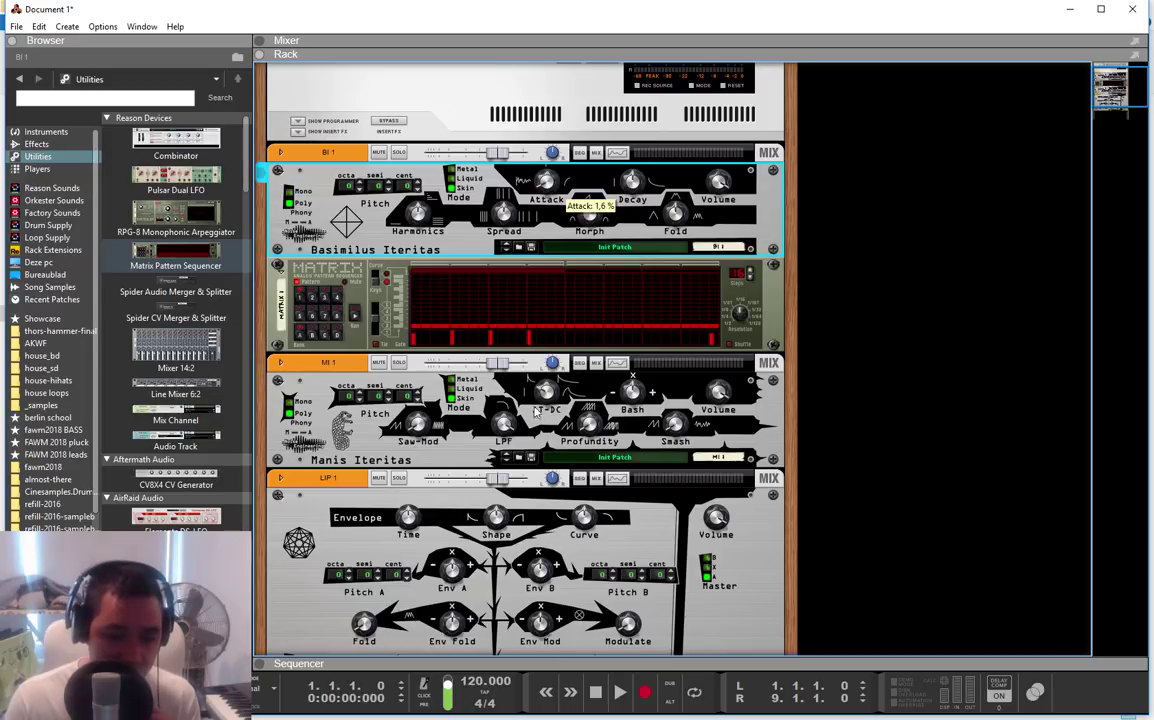
- Reset the Basimilus Iteritas to its defaults and briefly play the Matrix pattern
right_click(423, 240)
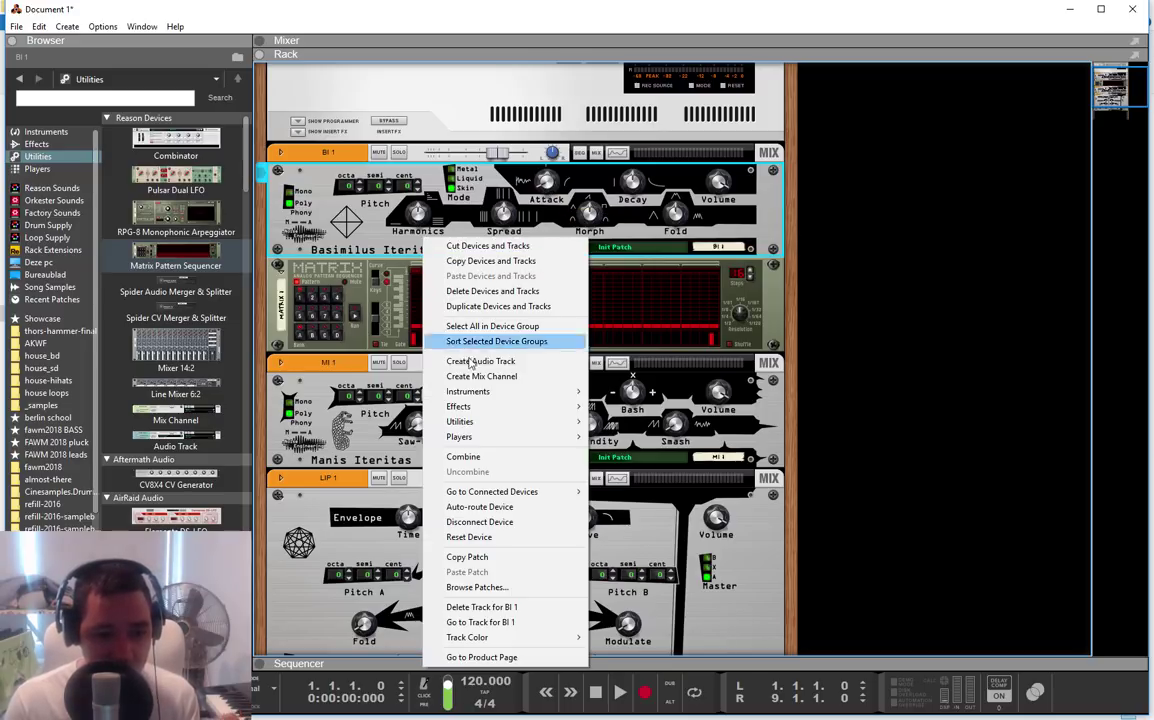
left_click(469, 537)
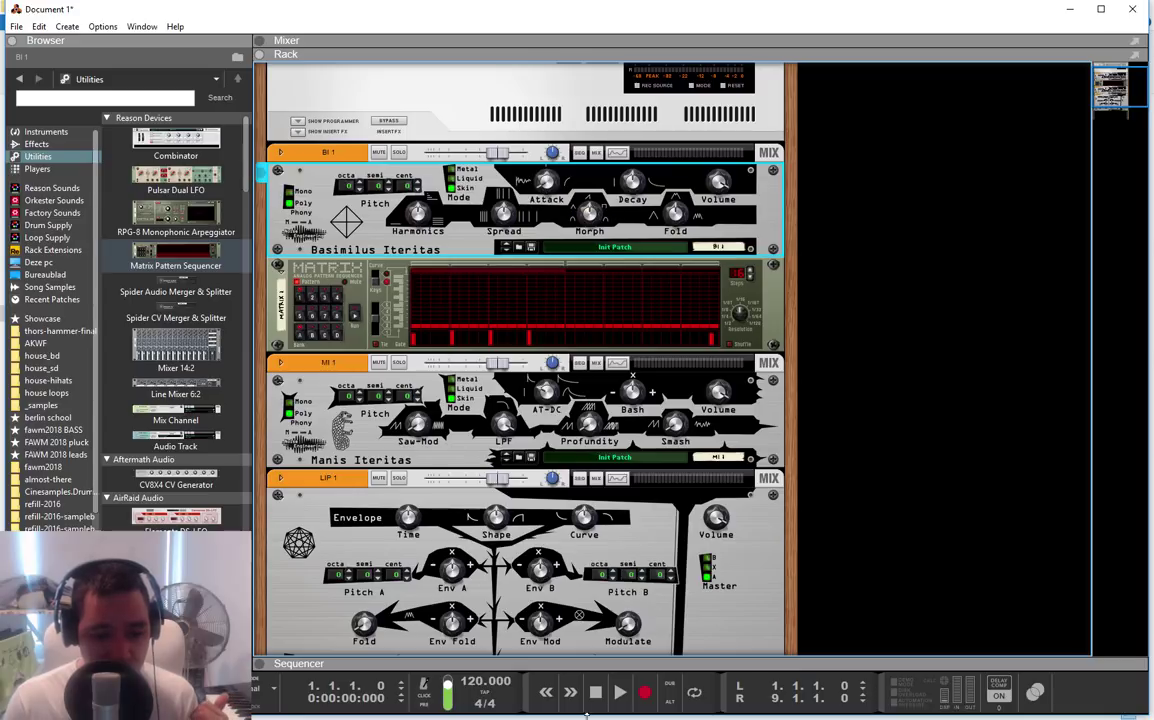
left_click(619, 692)
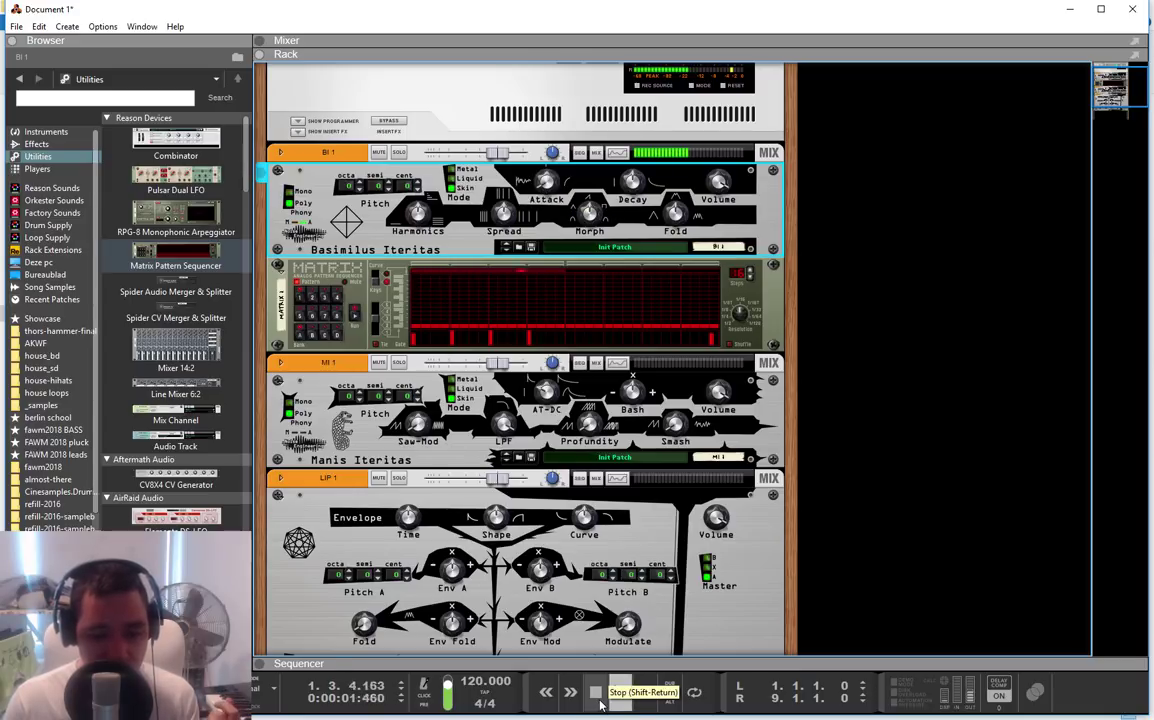
left_click(601, 705)
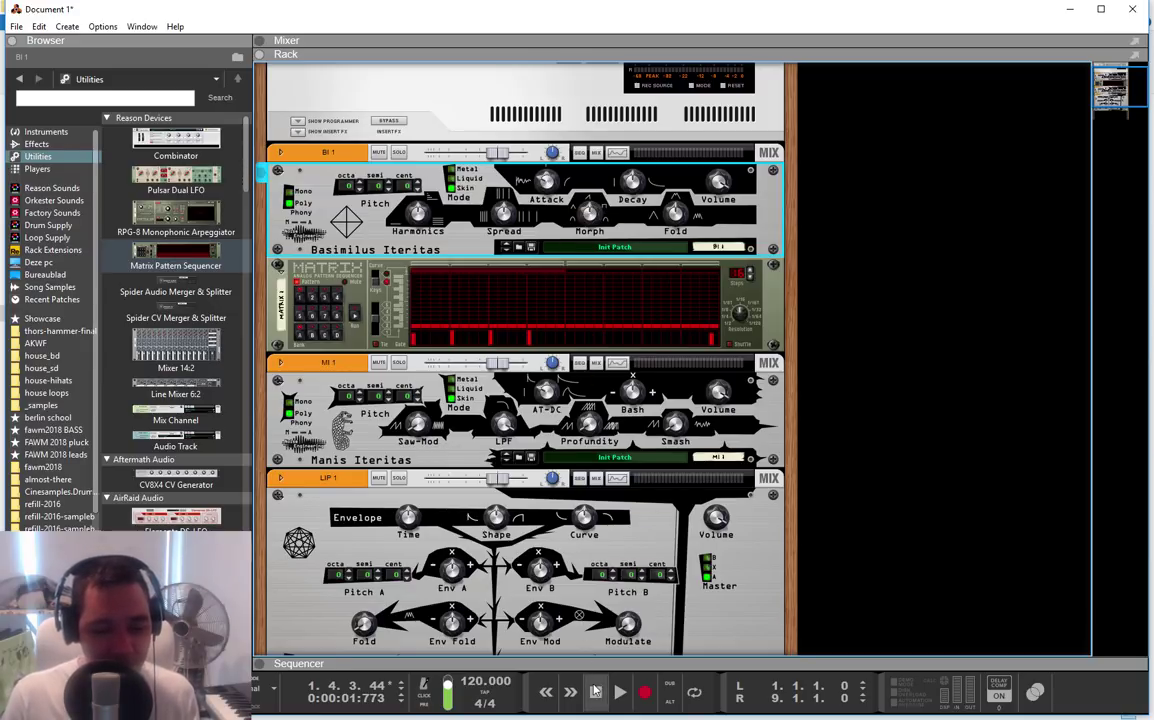
- Play the pattern while bringing the Basimilus Attack knob up to 100%
left_click(620, 691)
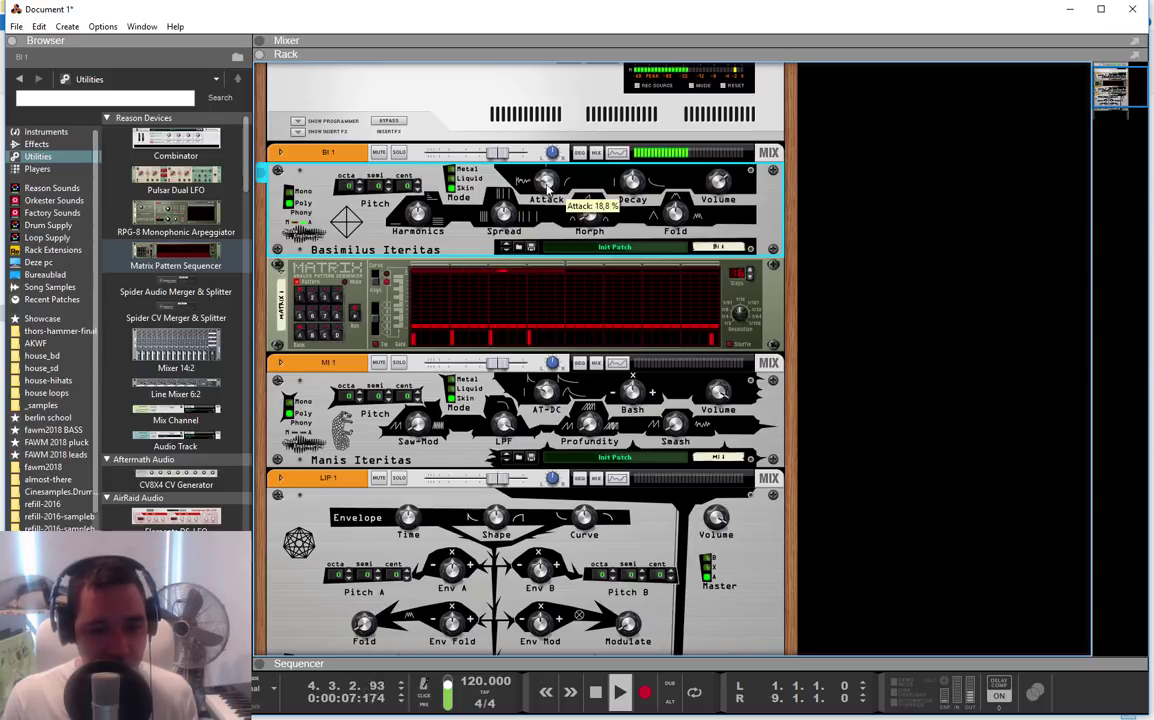
left_click_drag(547, 188, 548, 191)
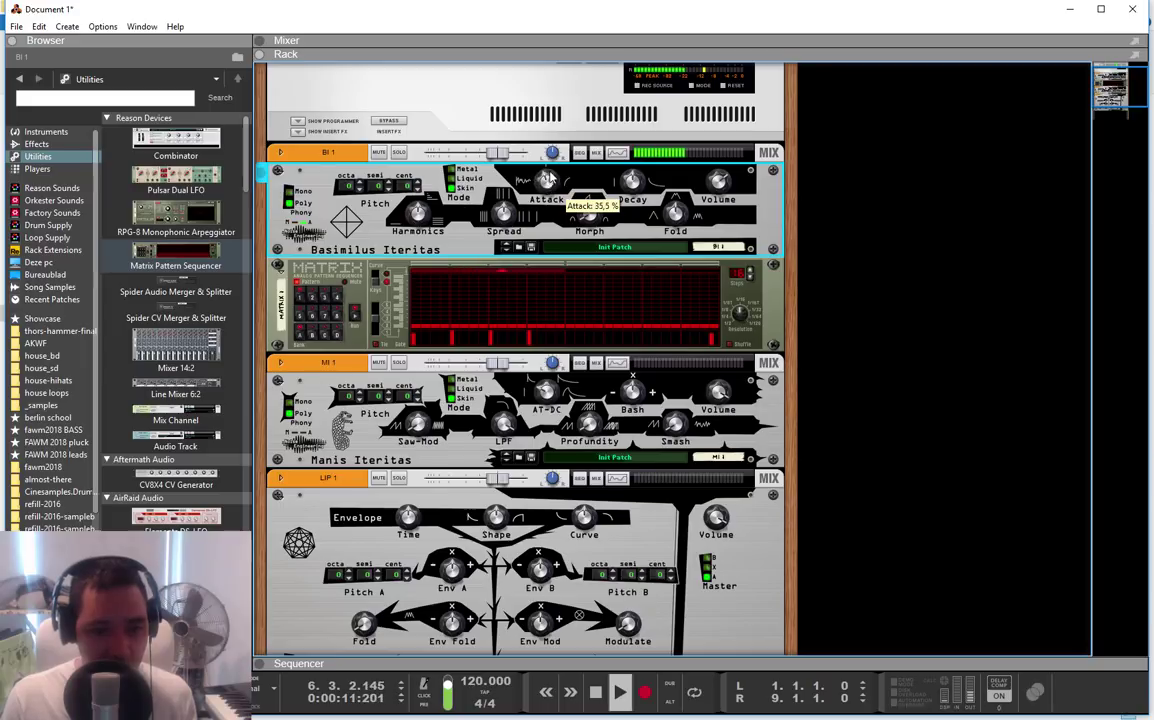
left_click_drag(548, 191, 558, 155)
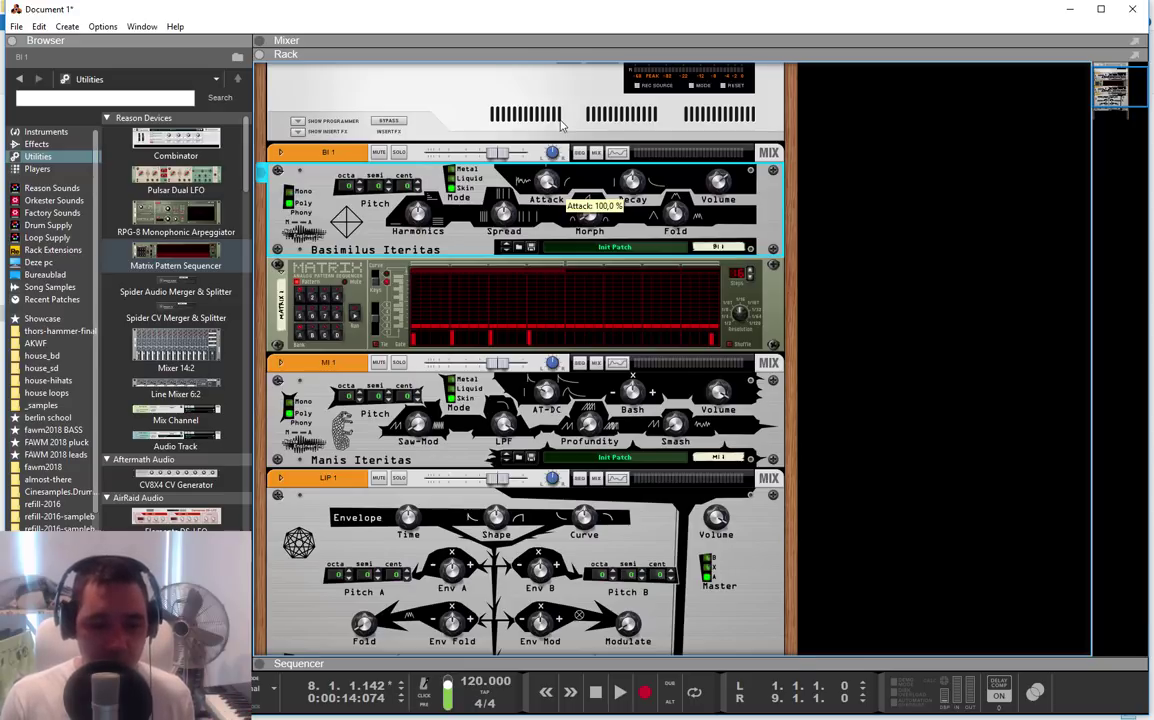
- Briefly audition the pattern and switch the Basimilus mode to Liquid
left_click(596, 691)
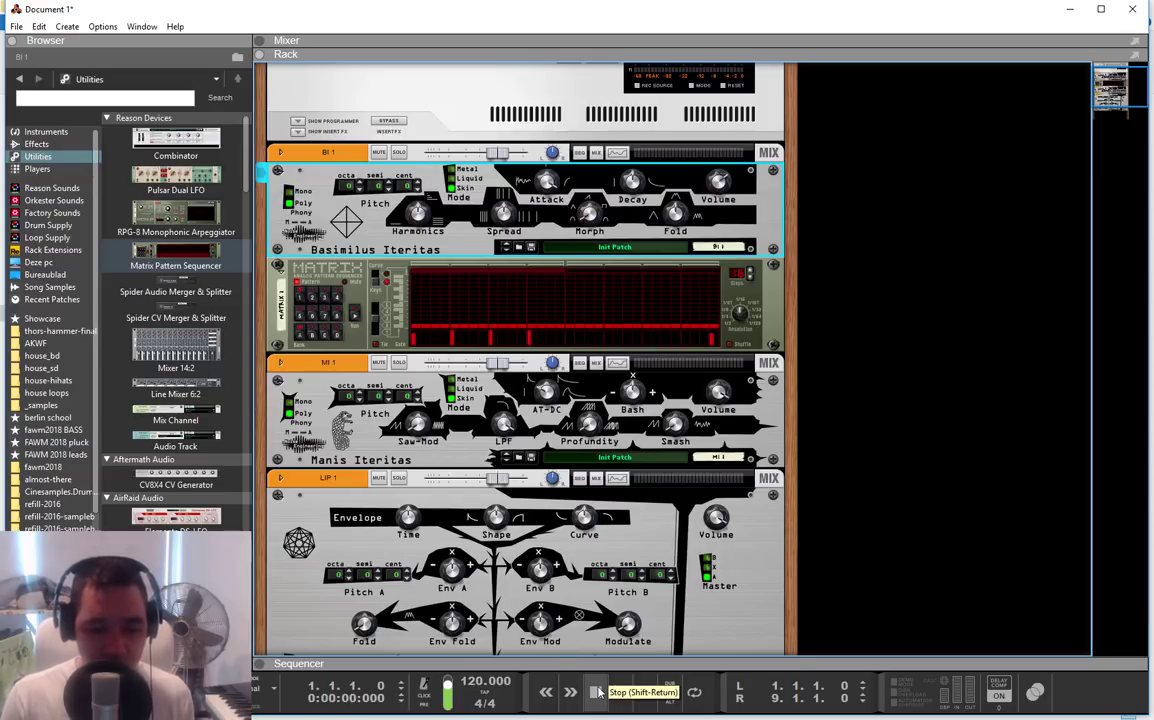
left_click(619, 692)
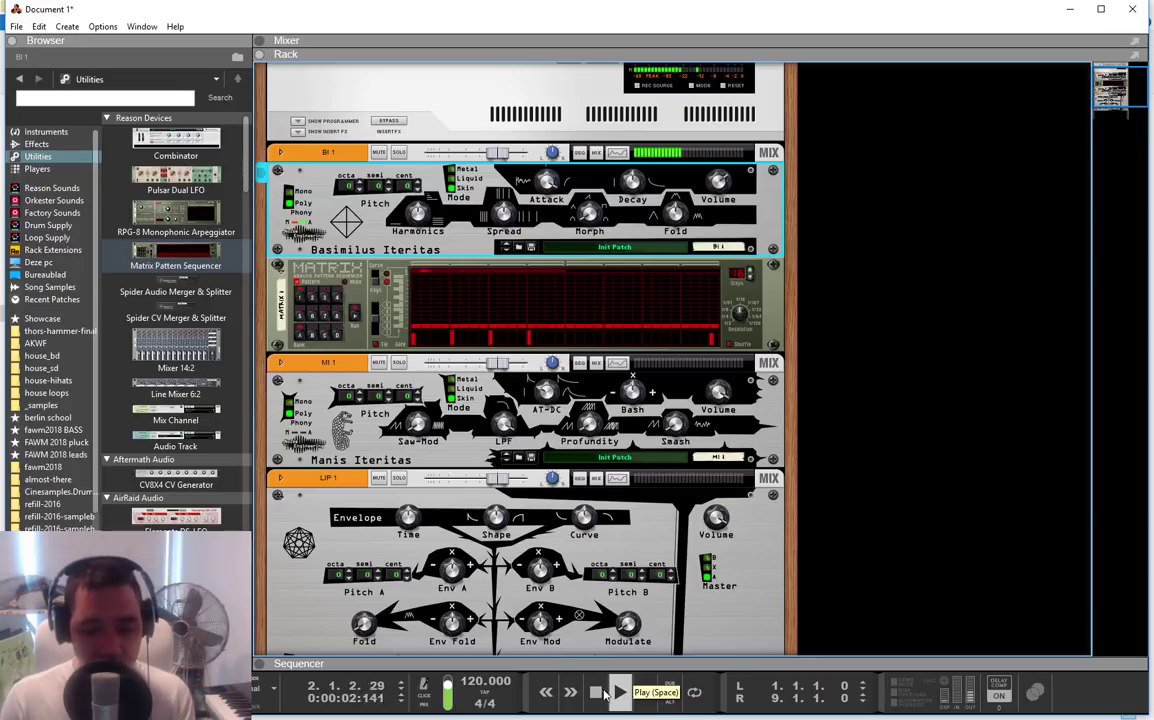
left_click(597, 693)
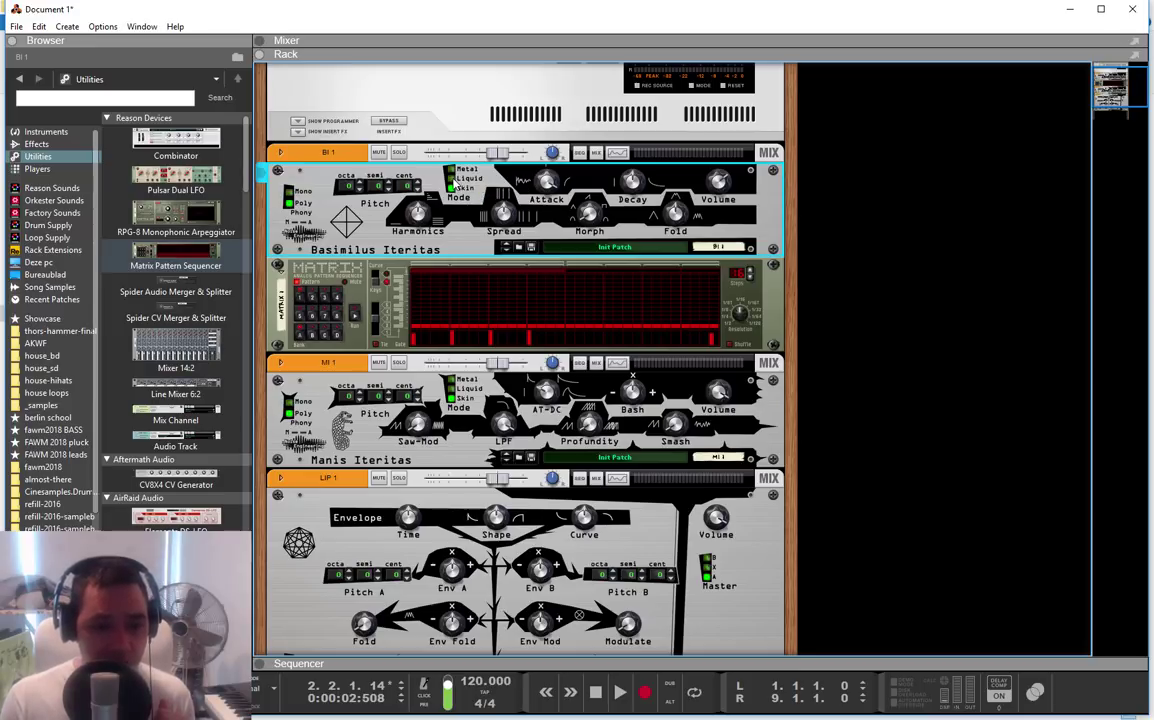
left_click(452, 180)
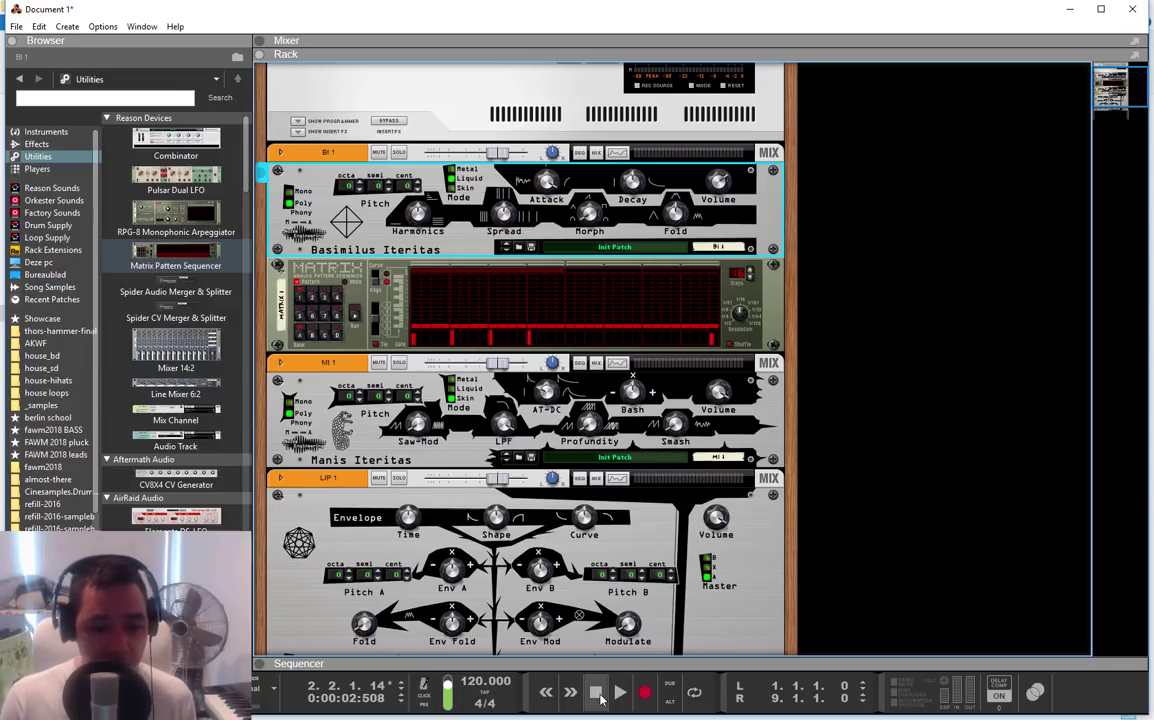
- Replay from bar 1 and set the Basimilus Attack to about 47.7%
left_click(595, 692)
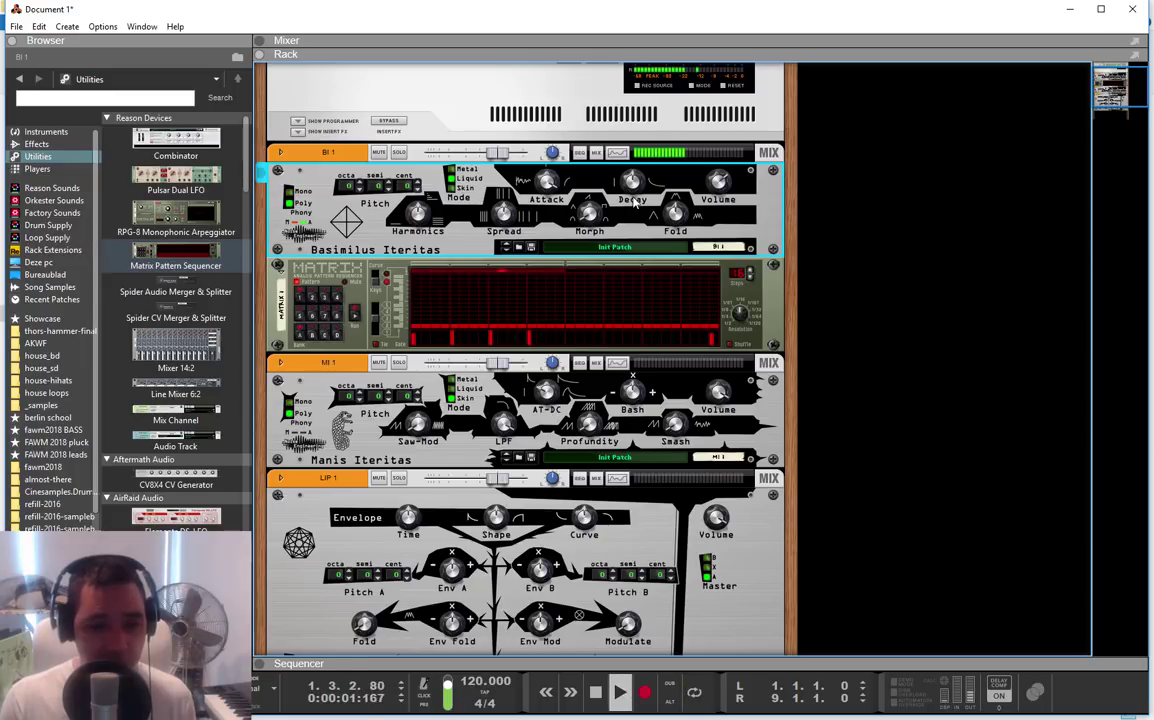
mouse_move(546, 181)
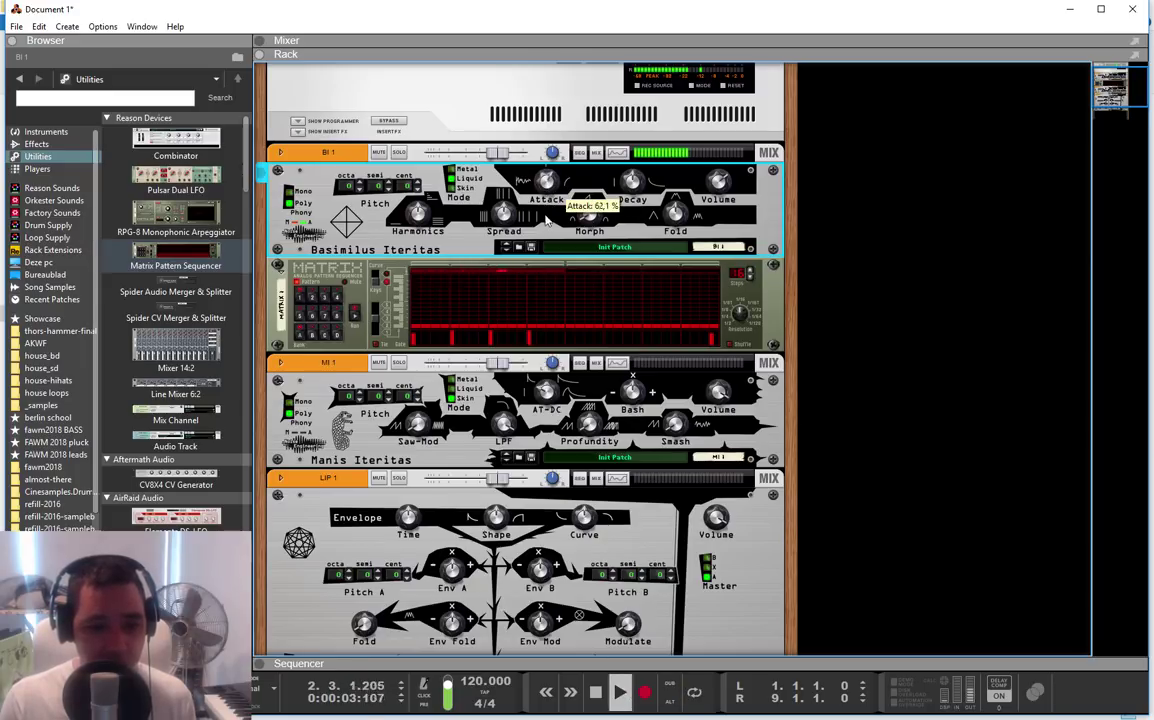
left_click_drag(545, 233, 542, 245)
left_click_drag(393, 212, 360, 200)
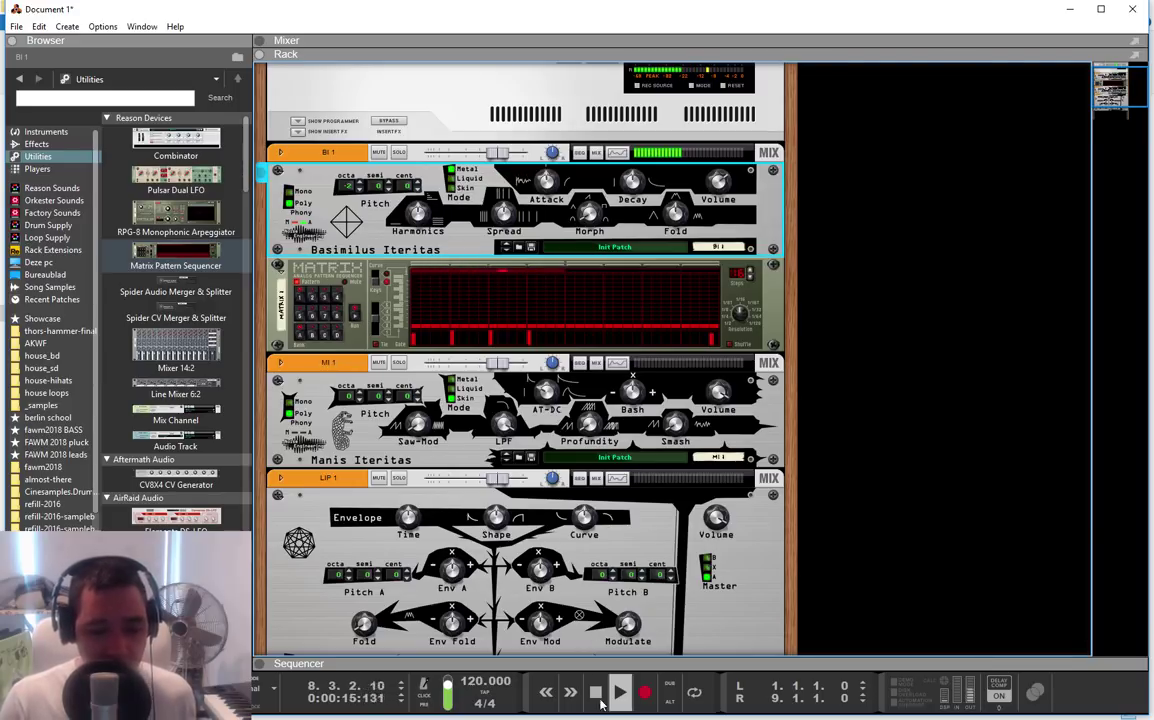
left_click_drag(544, 181, 546, 228)
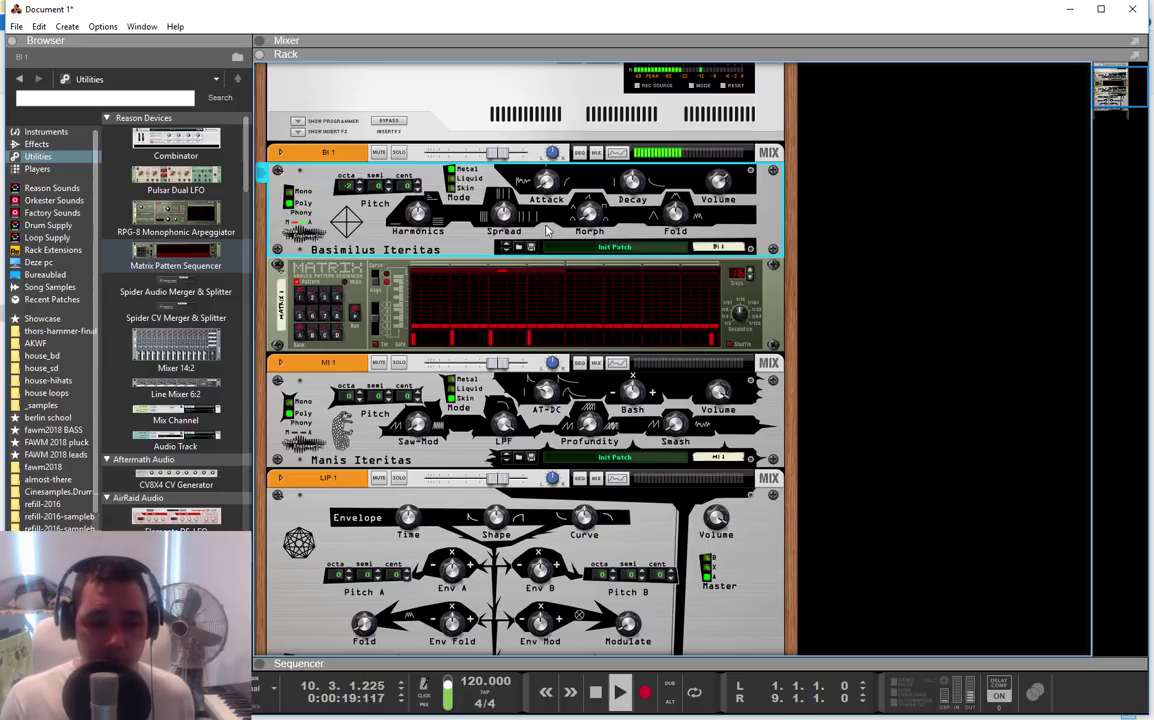
- Rewind, set the Basimilus mode to Liquid, and start playback
double_click(595, 692)
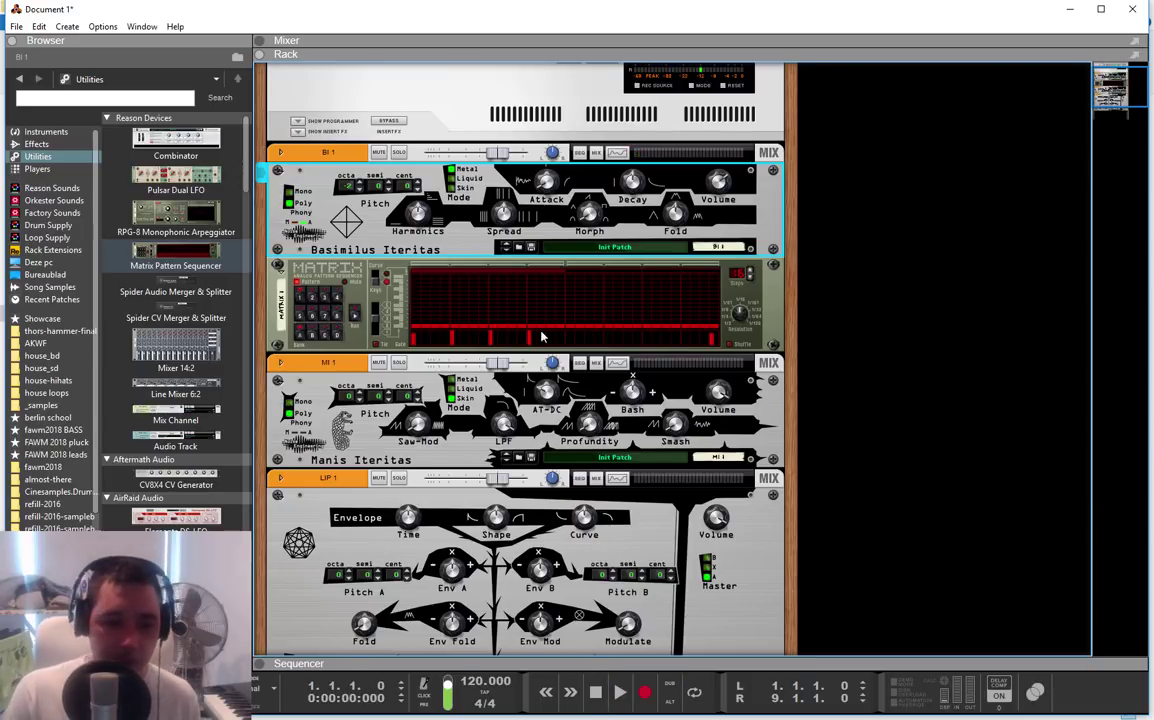
left_click(450, 190)
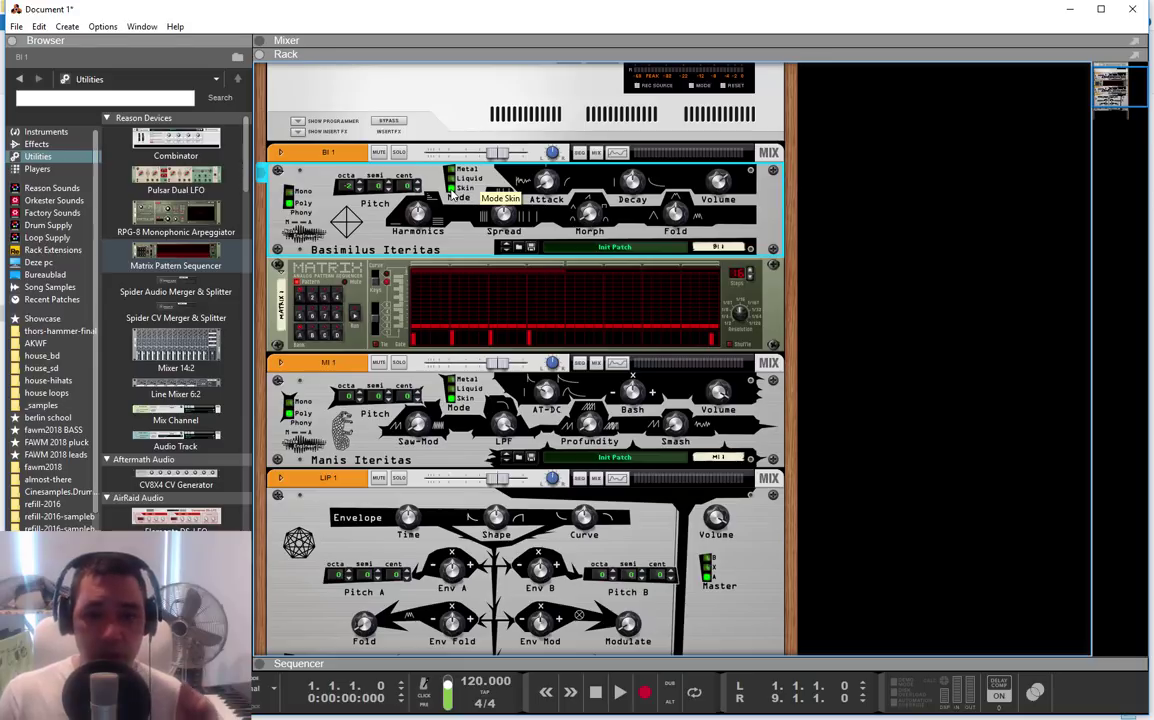
left_click(451, 184)
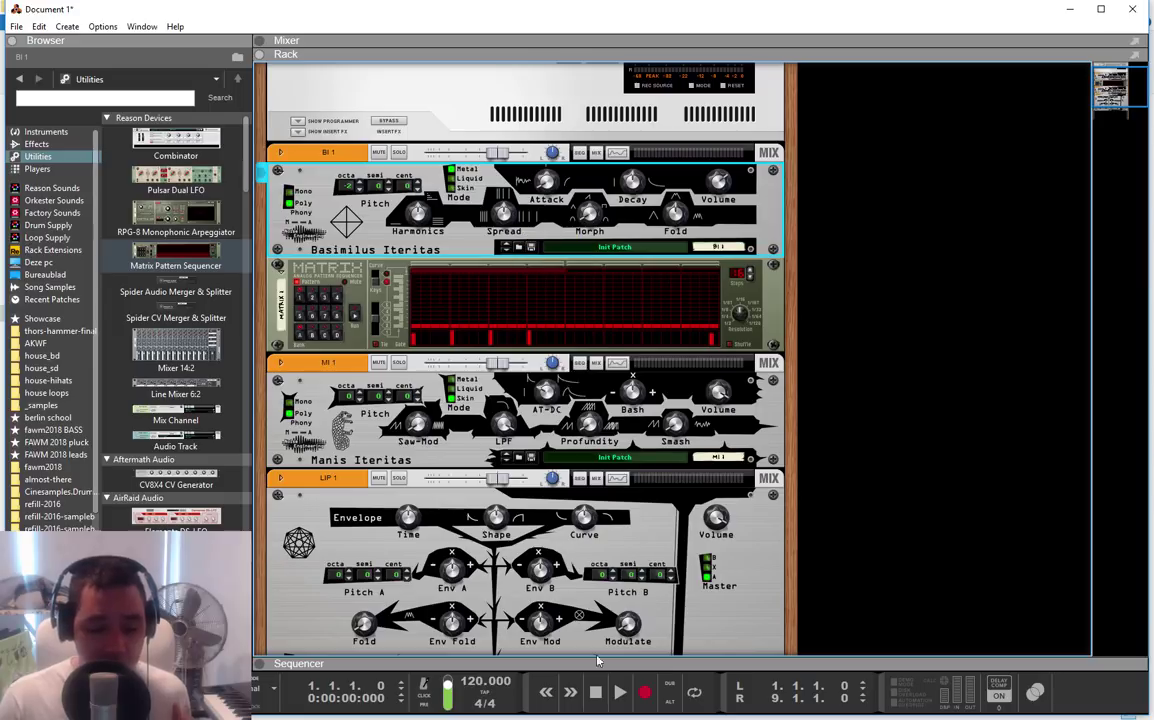
left_click(620, 692)
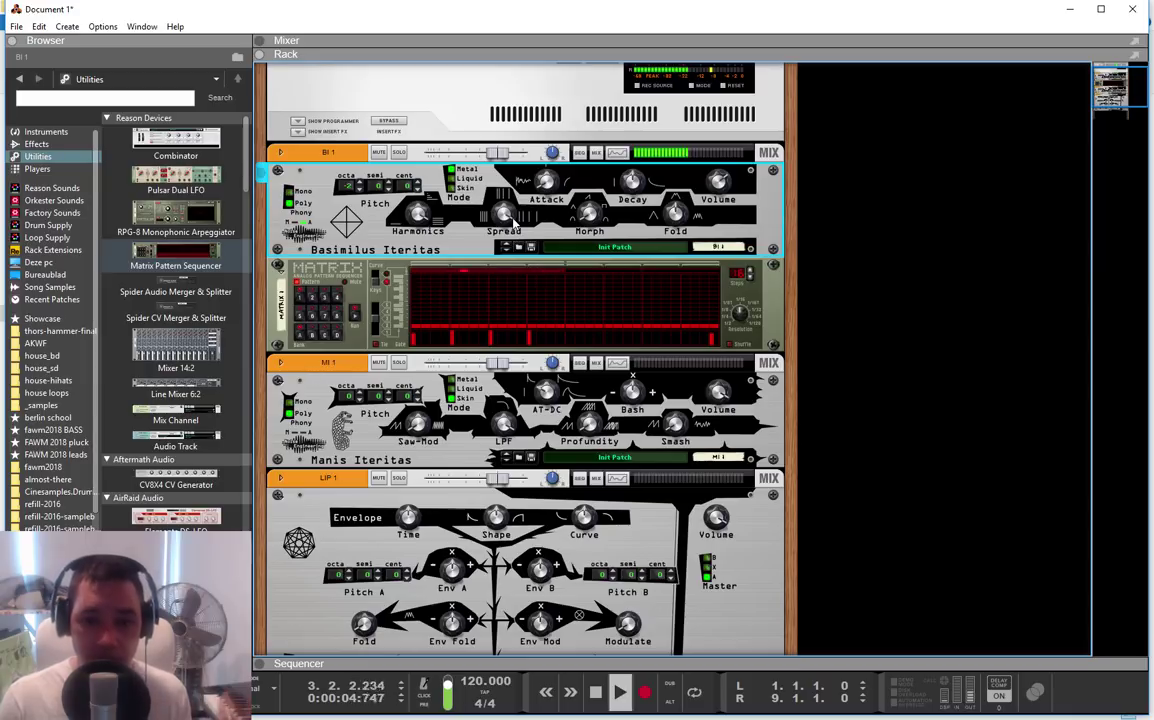
- Turn the Basimilus Spread up to 100% and replay the pattern from bar 1
left_click_drag(512, 220, 509, 215)
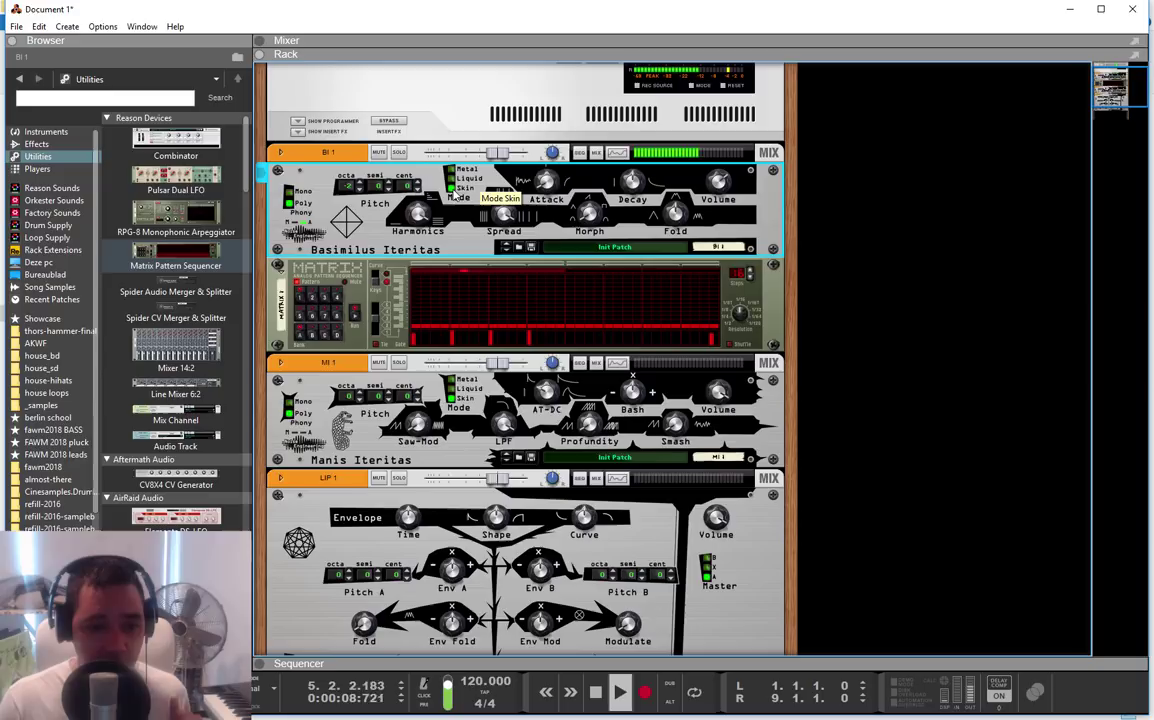
left_click(597, 694)
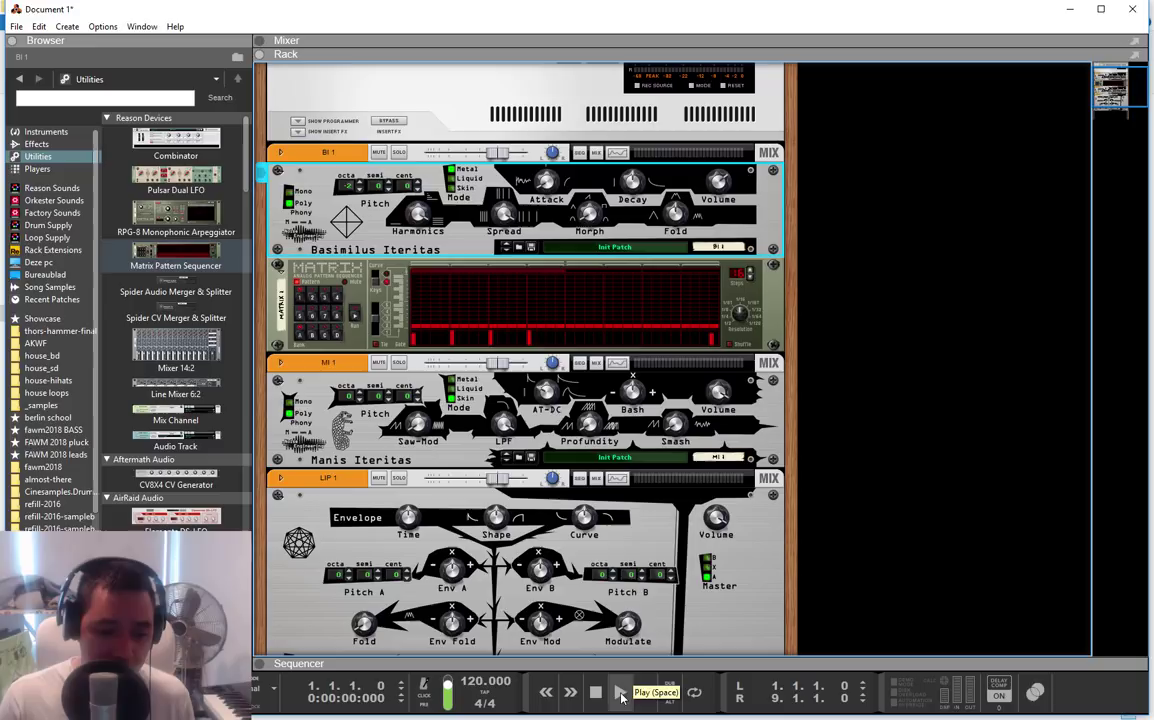
left_click(621, 697)
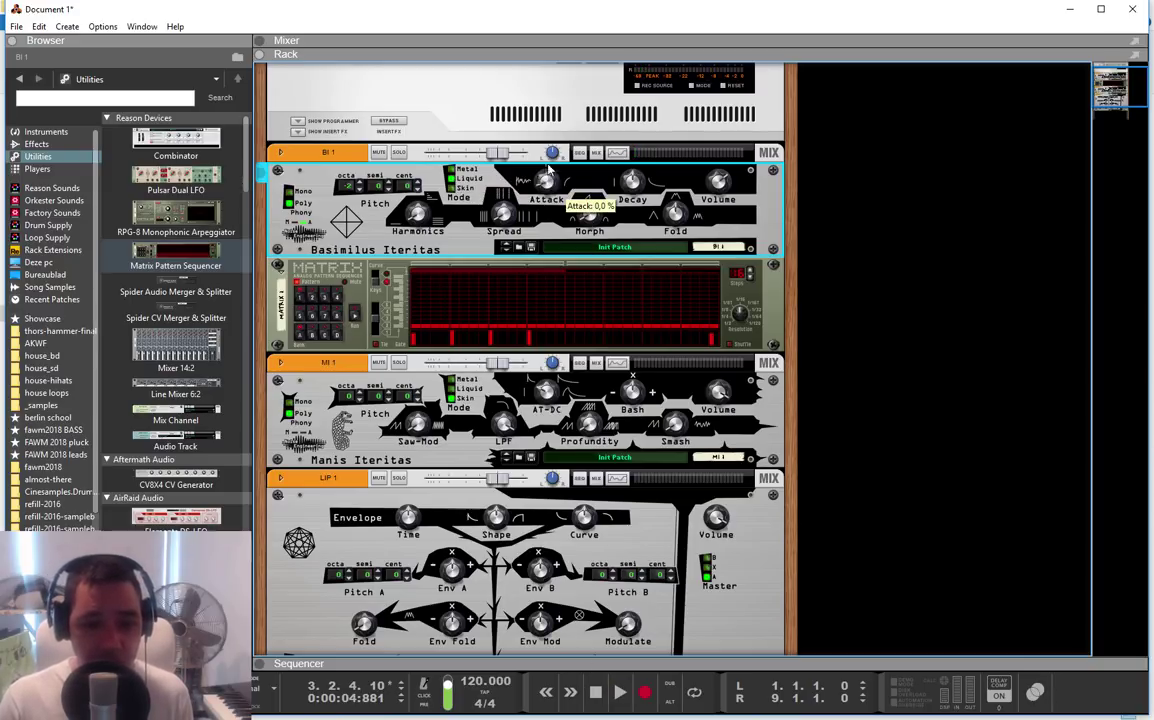
mouse_move(541, 623)
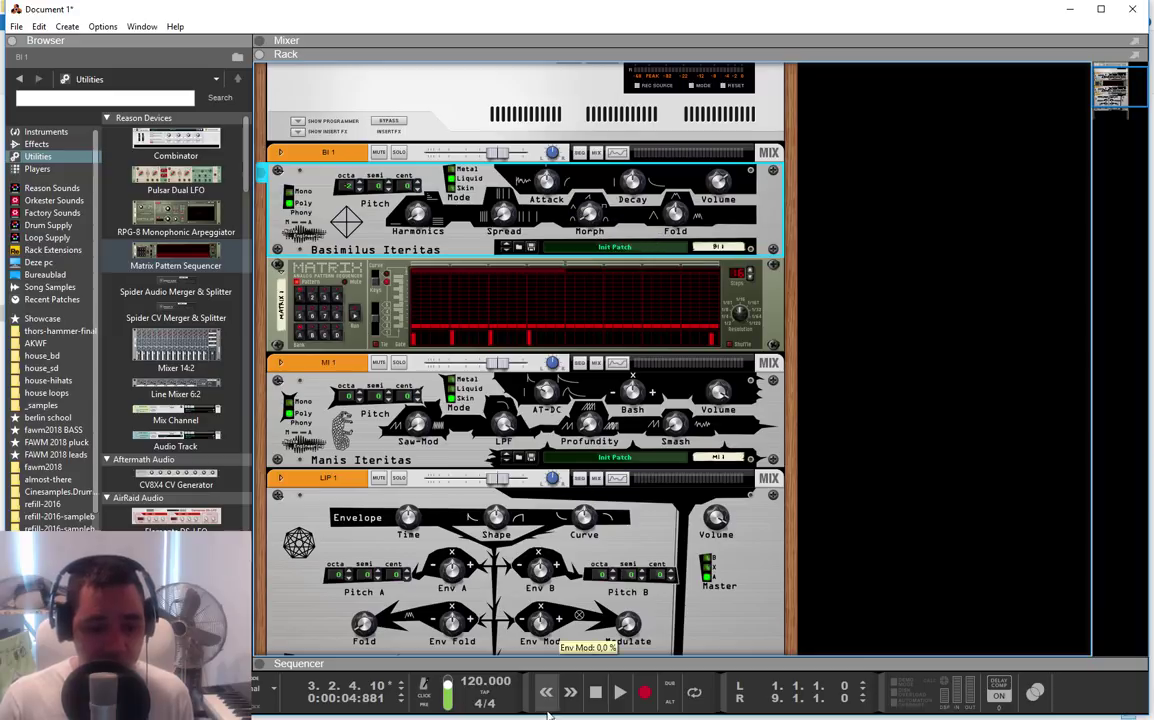
left_click(595, 692)
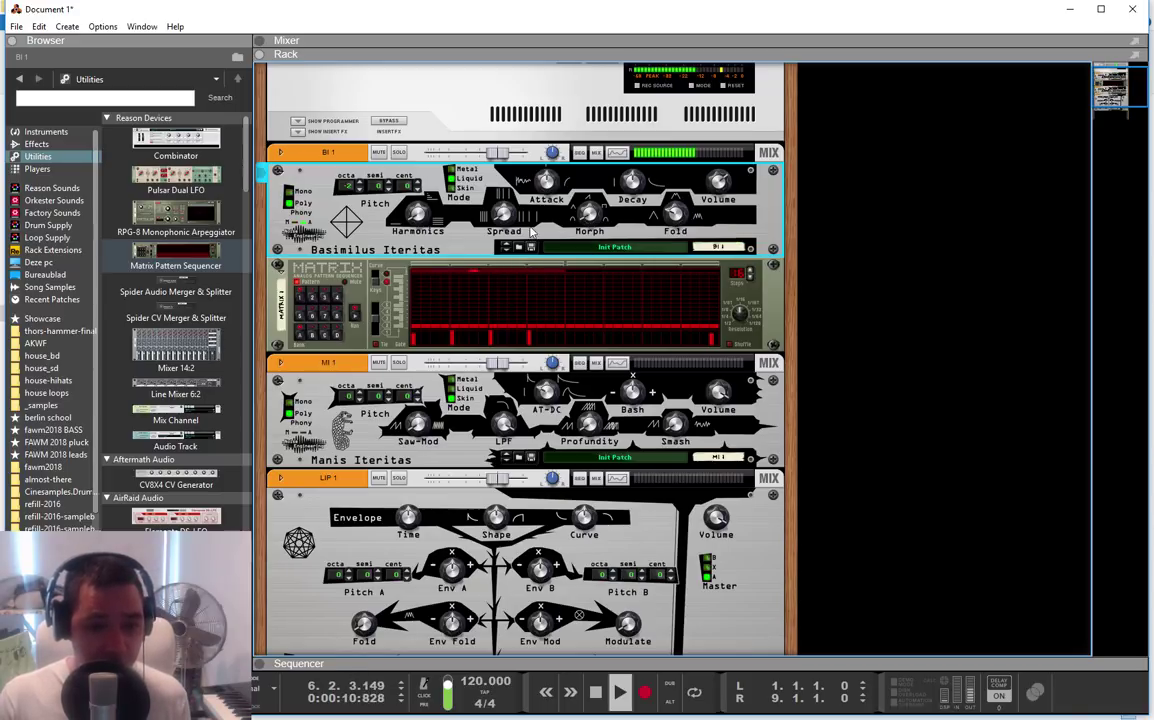
- Duplicate the Basimilus and its Matrix with Ctrl+D, drawing a dense gate run in the copy
key("ctrl+d")
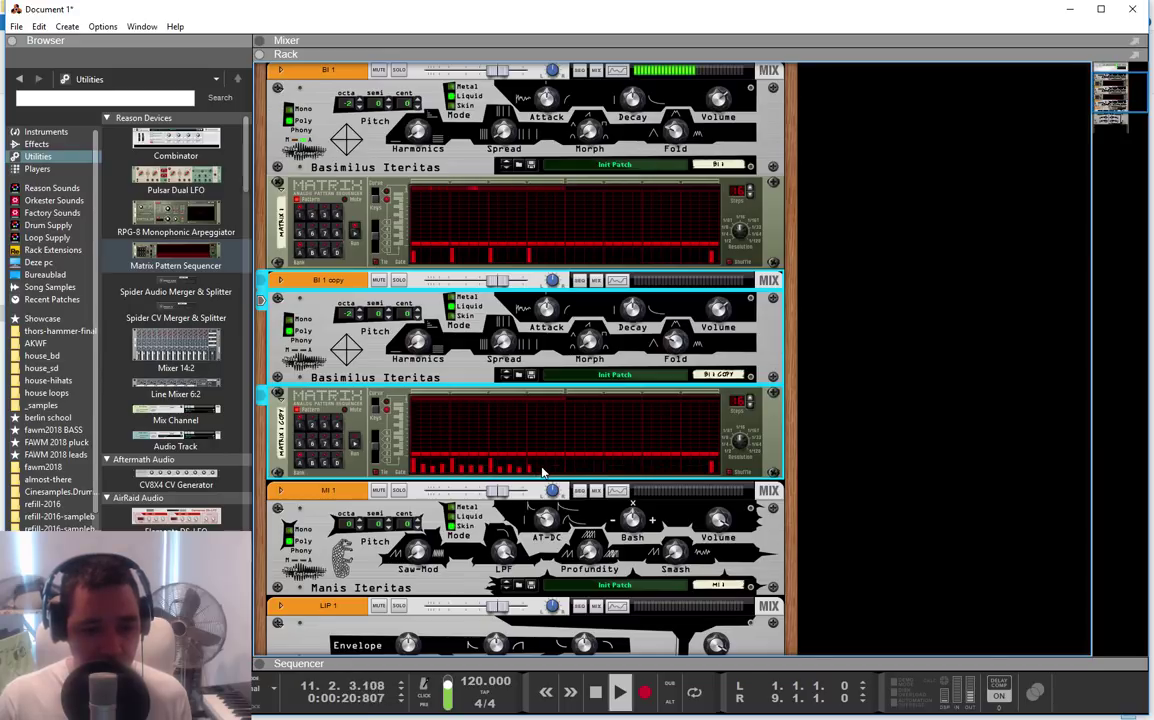
left_click_drag(536, 467, 540, 472)
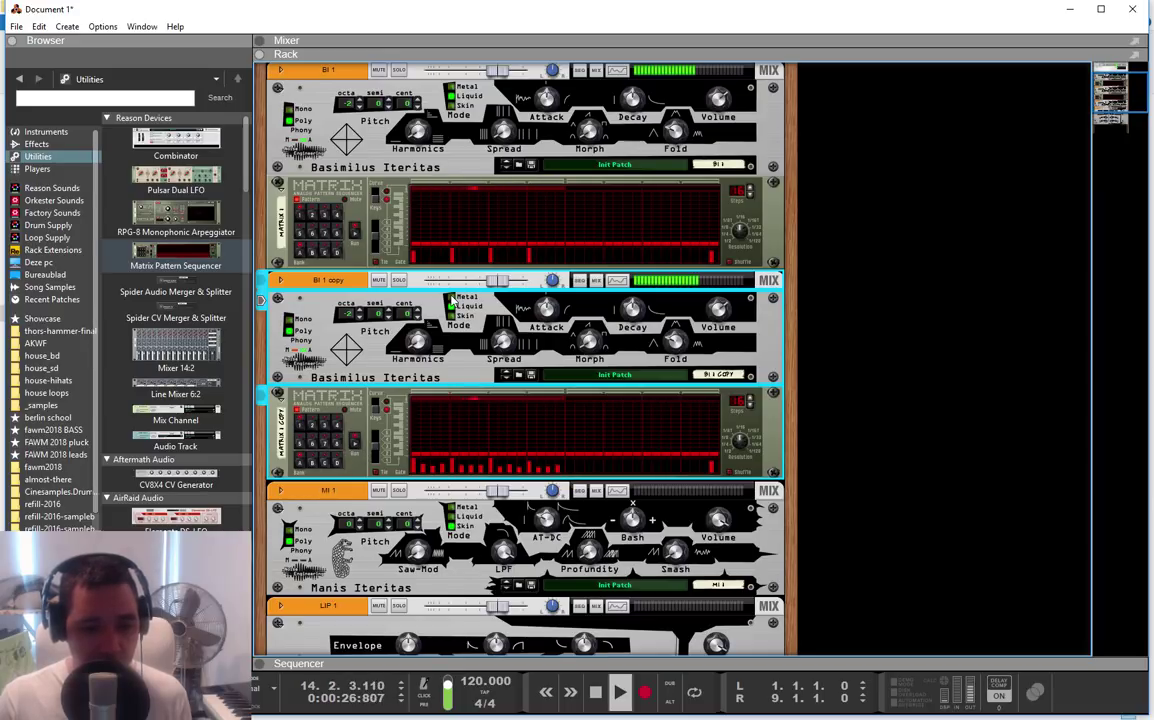
- Set BI 1 copy's Attack to about 89% and Decay to about 1.6 seconds
left_click_drag(545, 314, 546, 336)
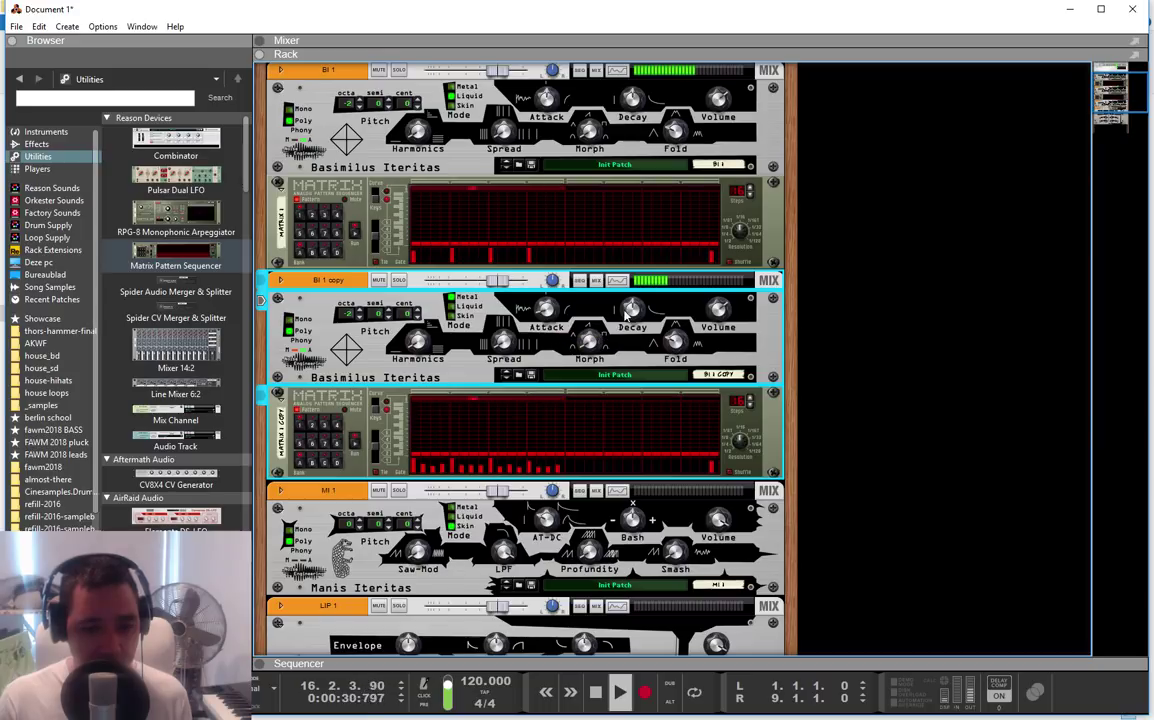
mouse_move(632, 309)
left_click_drag(632, 343, 631, 397)
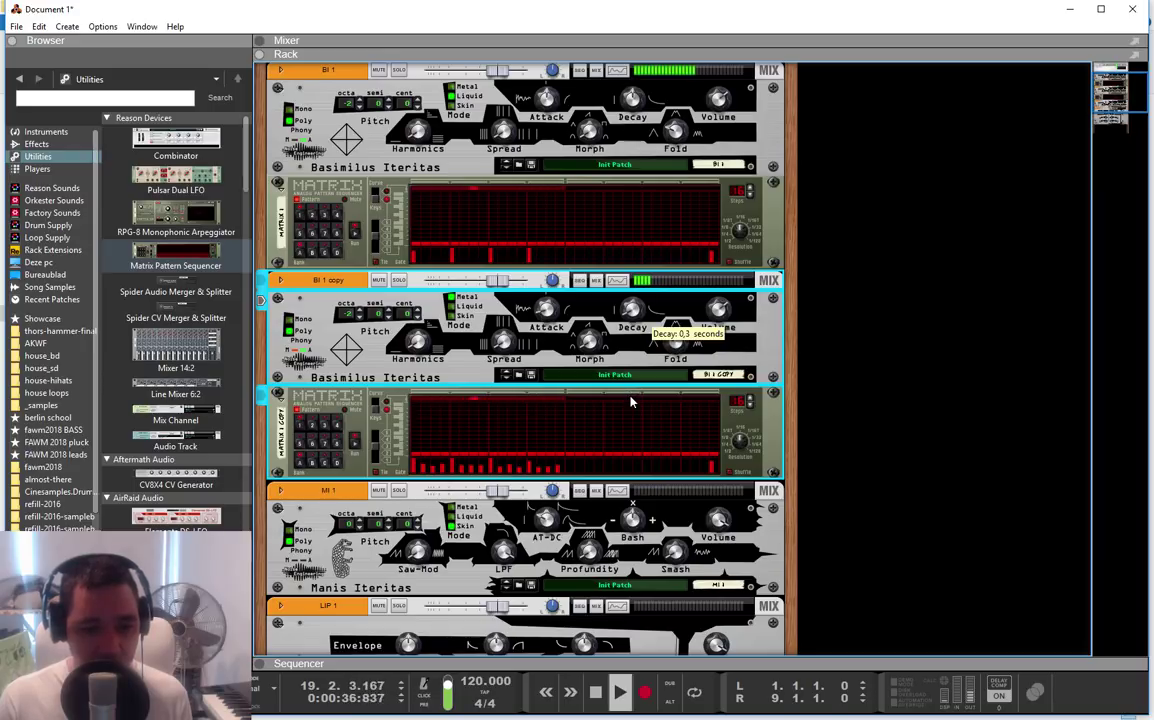
left_click(595, 692)
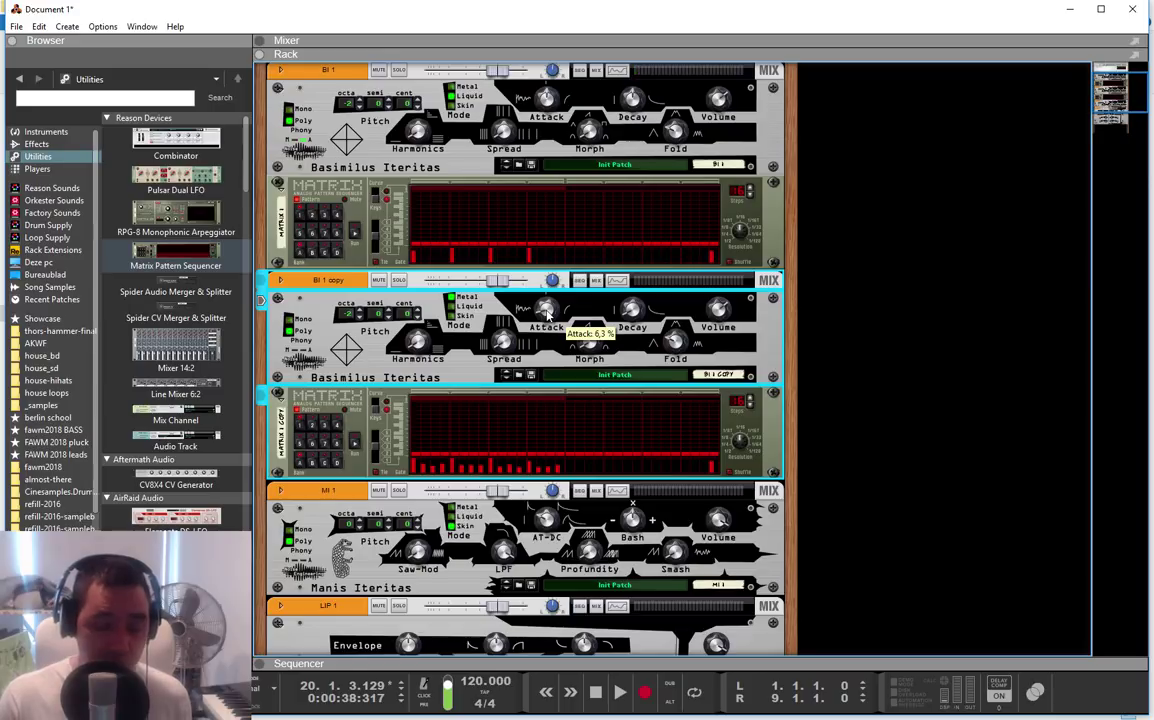
mouse_move(546, 309)
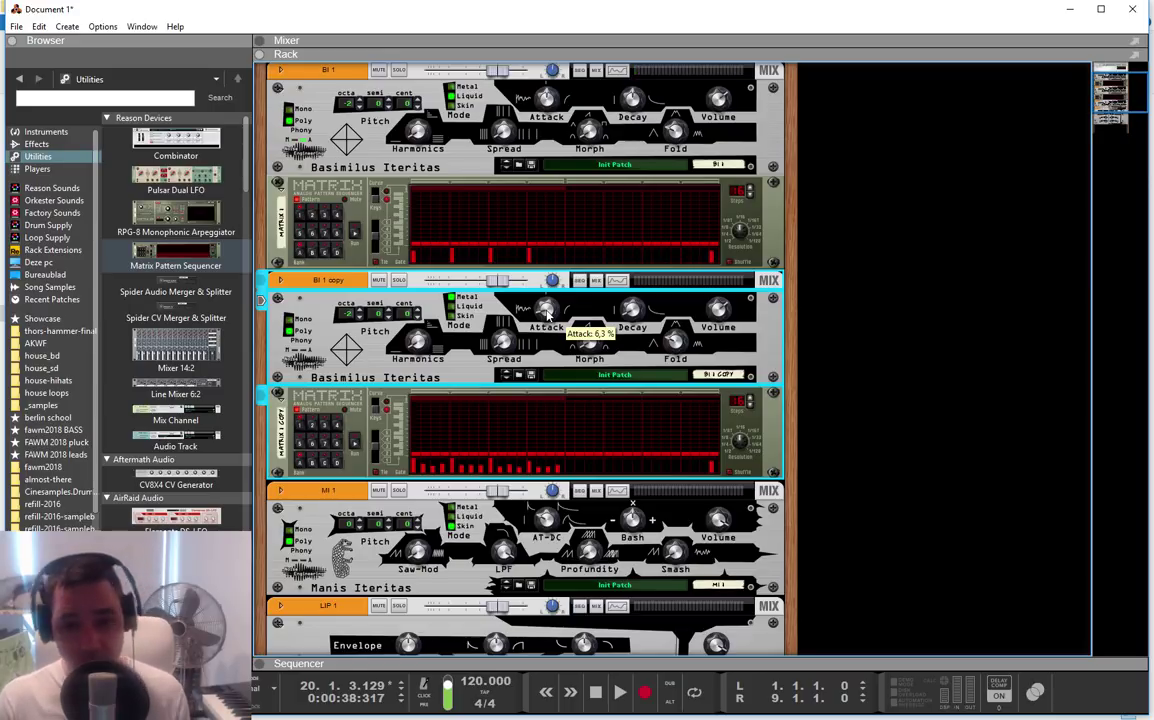
left_click_drag(547, 316, 547, 296)
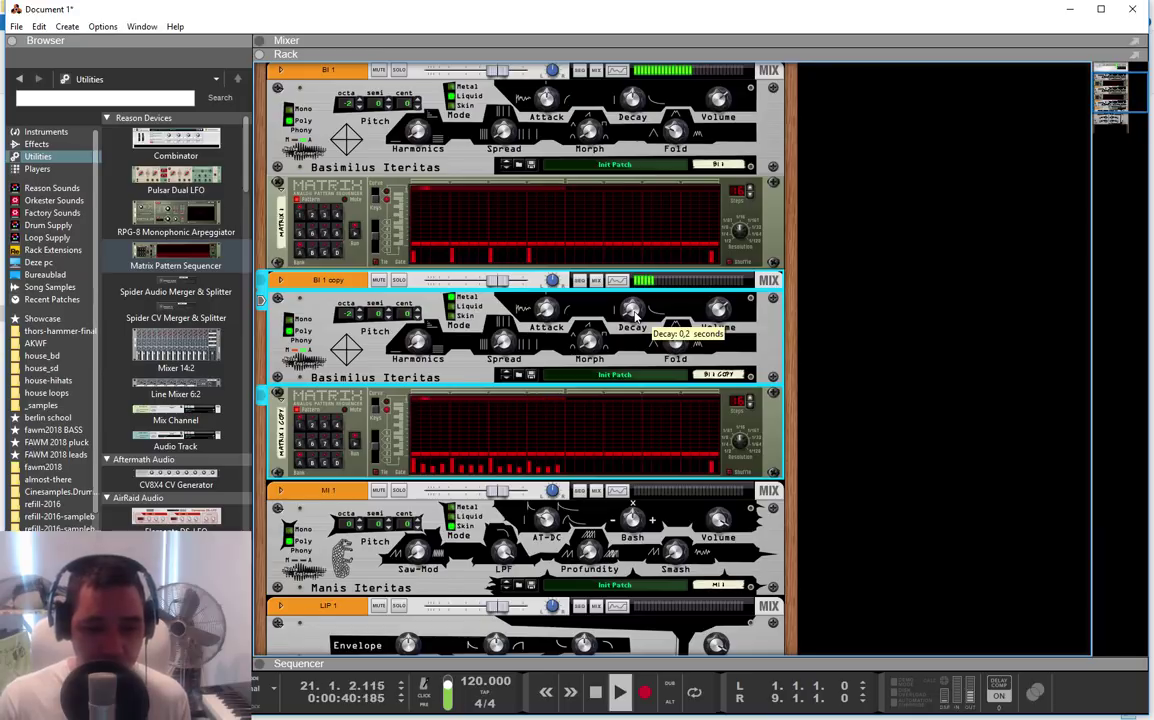
left_click_drag(634, 316, 634, 278)
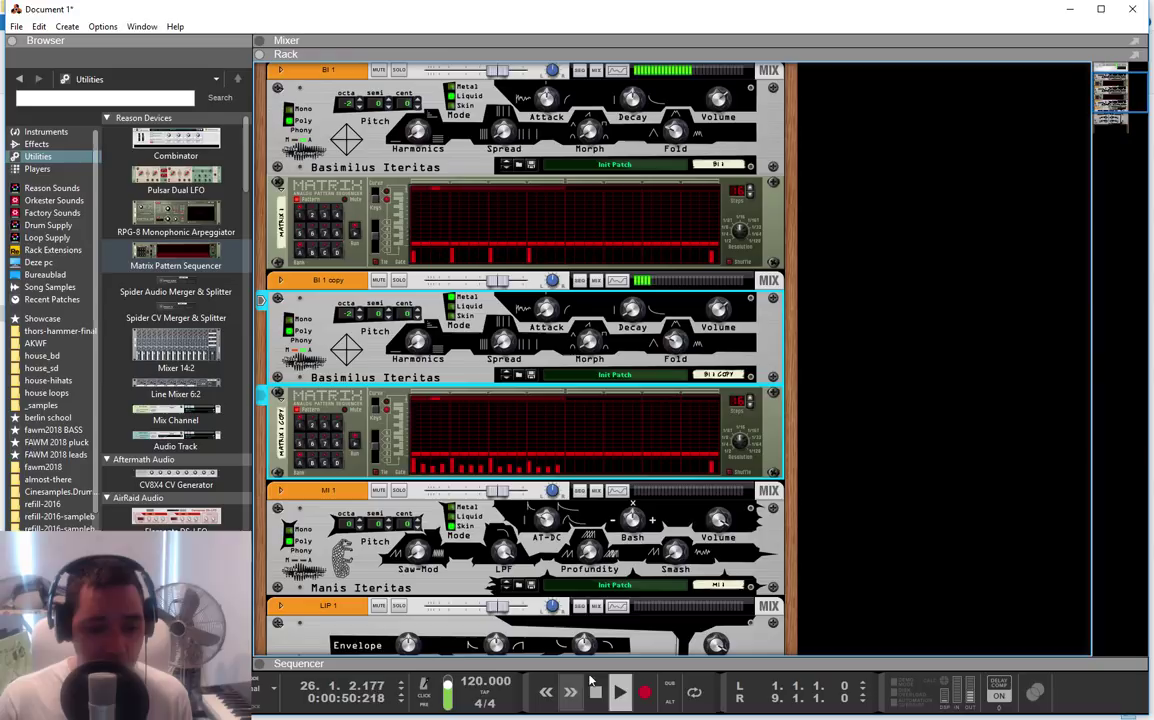
left_click(594, 690)
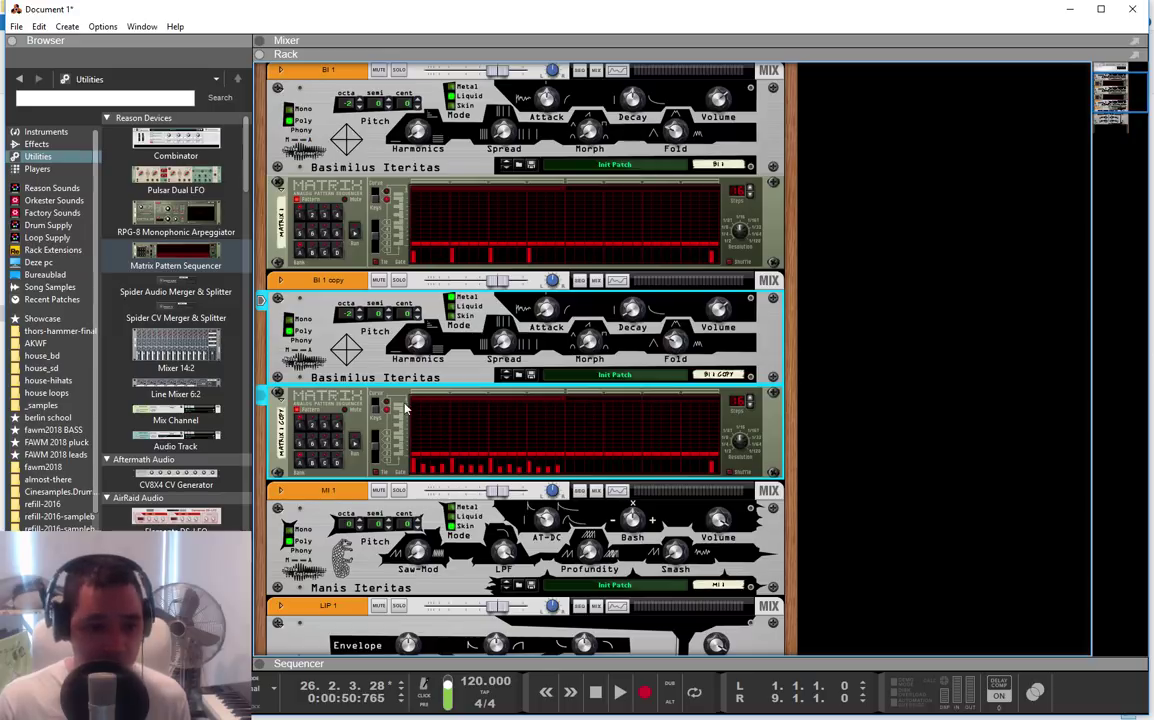
- Duplicate BI 1 copy with its Matrix and play from the song start
left_click(390, 370)
key("ctrl+d")
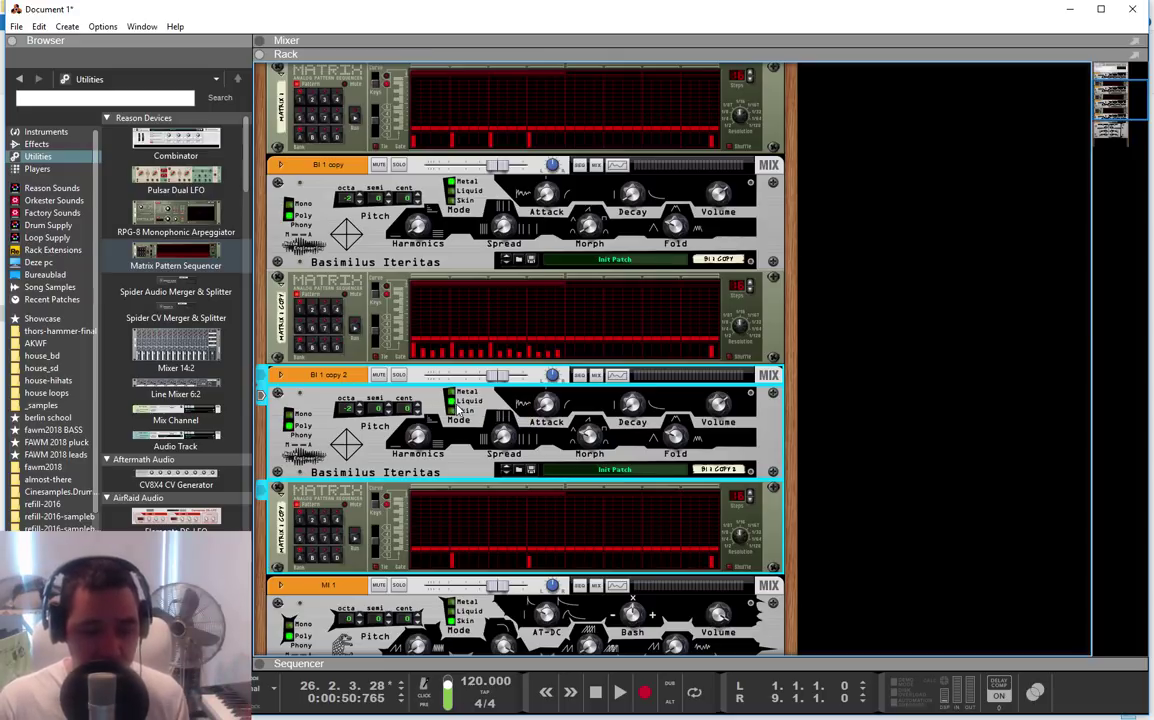
left_click(596, 692)
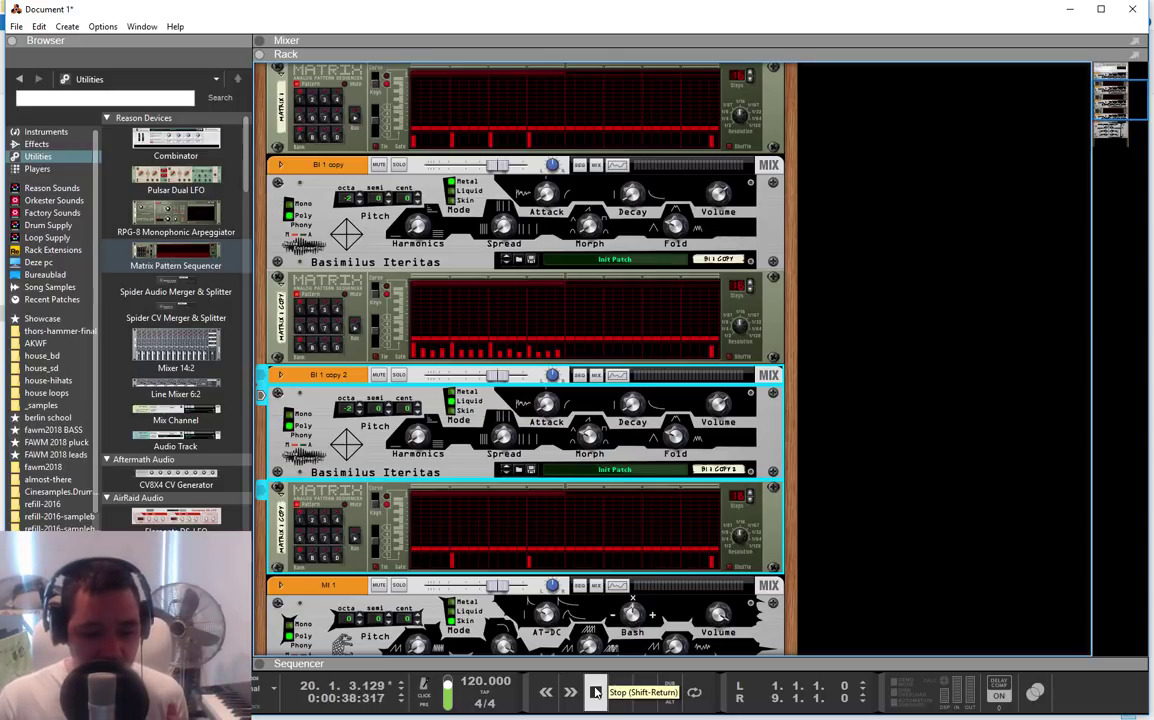
left_click(619, 692)
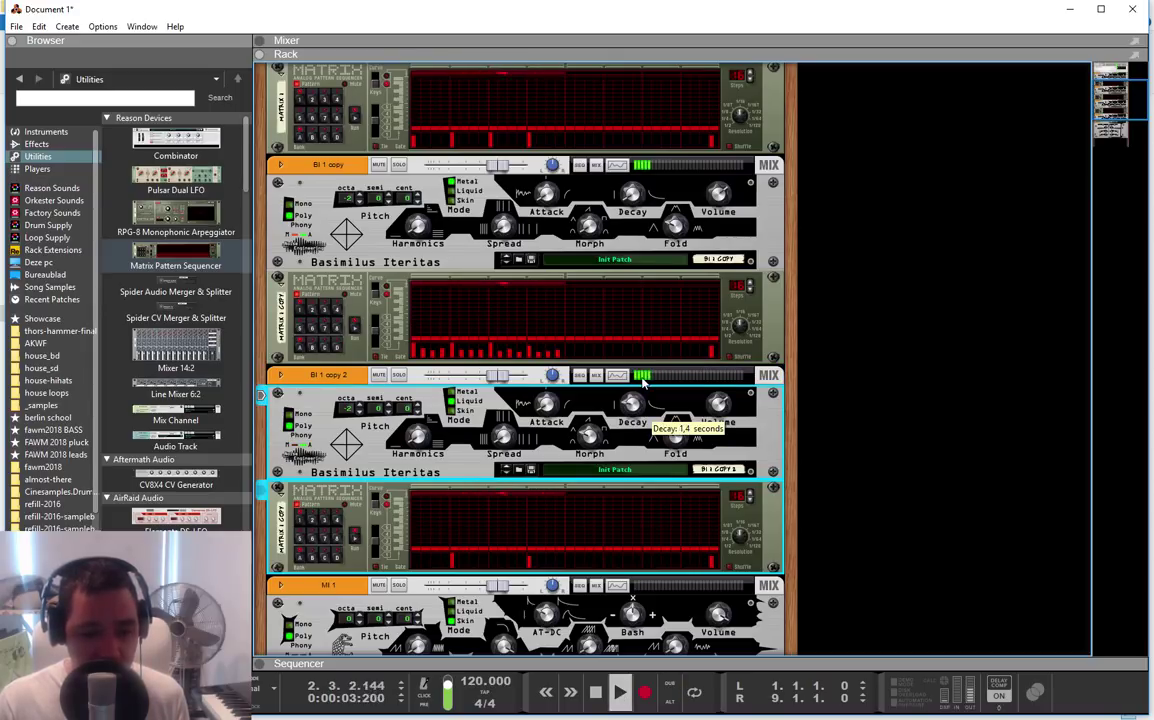
- On BI 1 copy 2, nudge Spread, raise Fold to about 75%, and lower volume near −23.5 dB
scroll(643, 380, "up", 3)
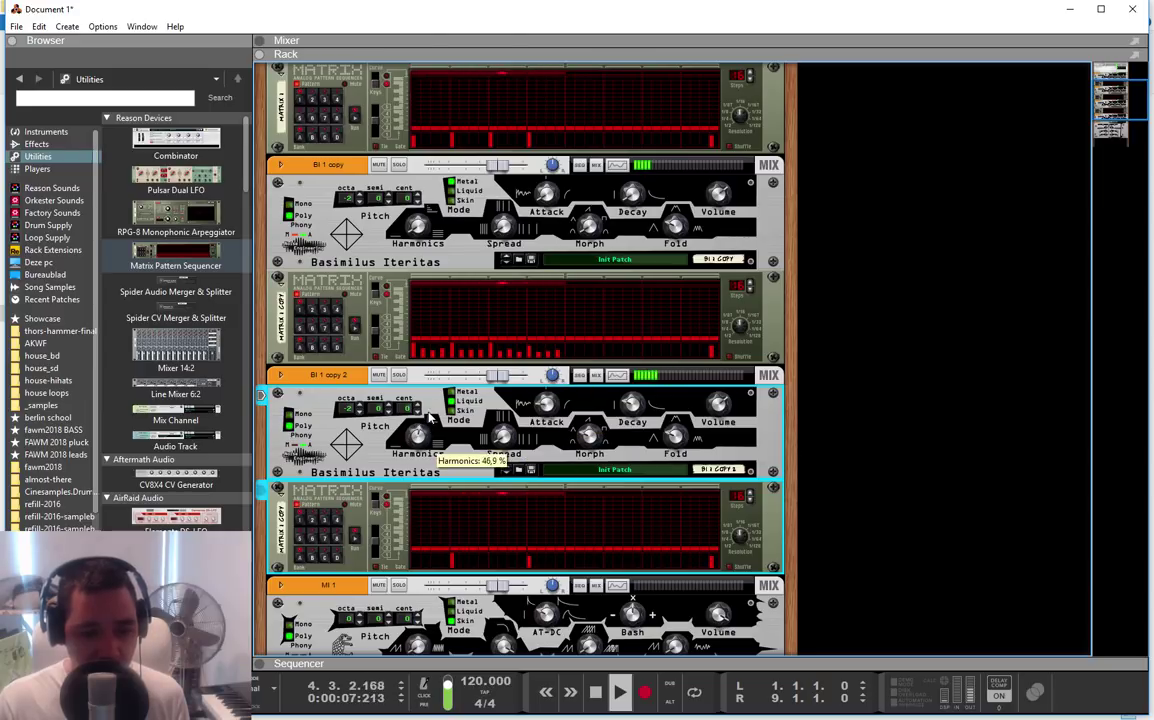
mouse_move(503, 436)
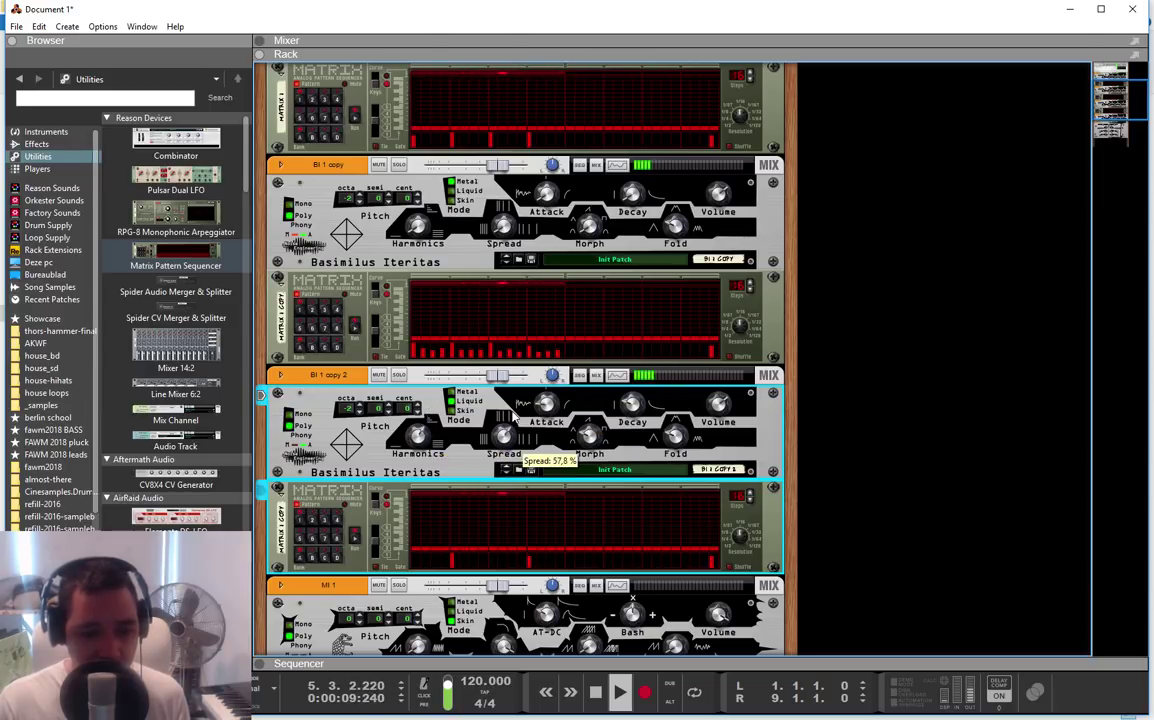
left_click_drag(514, 407, 518, 409)
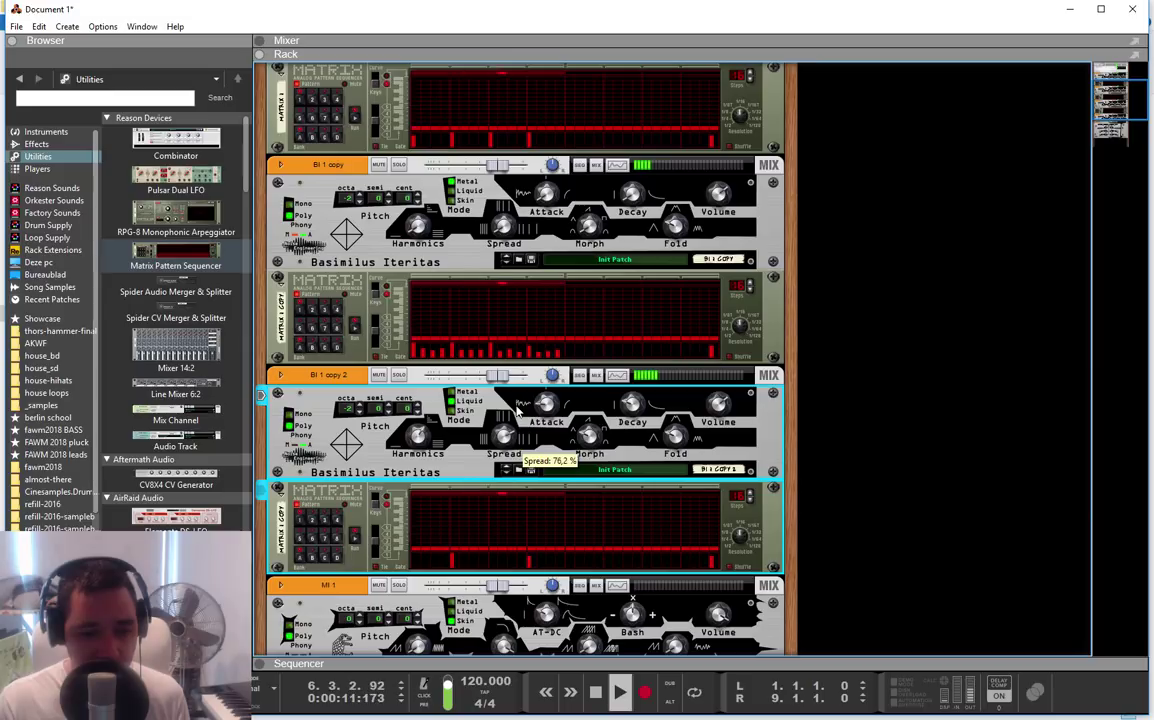
mouse_move(546, 403)
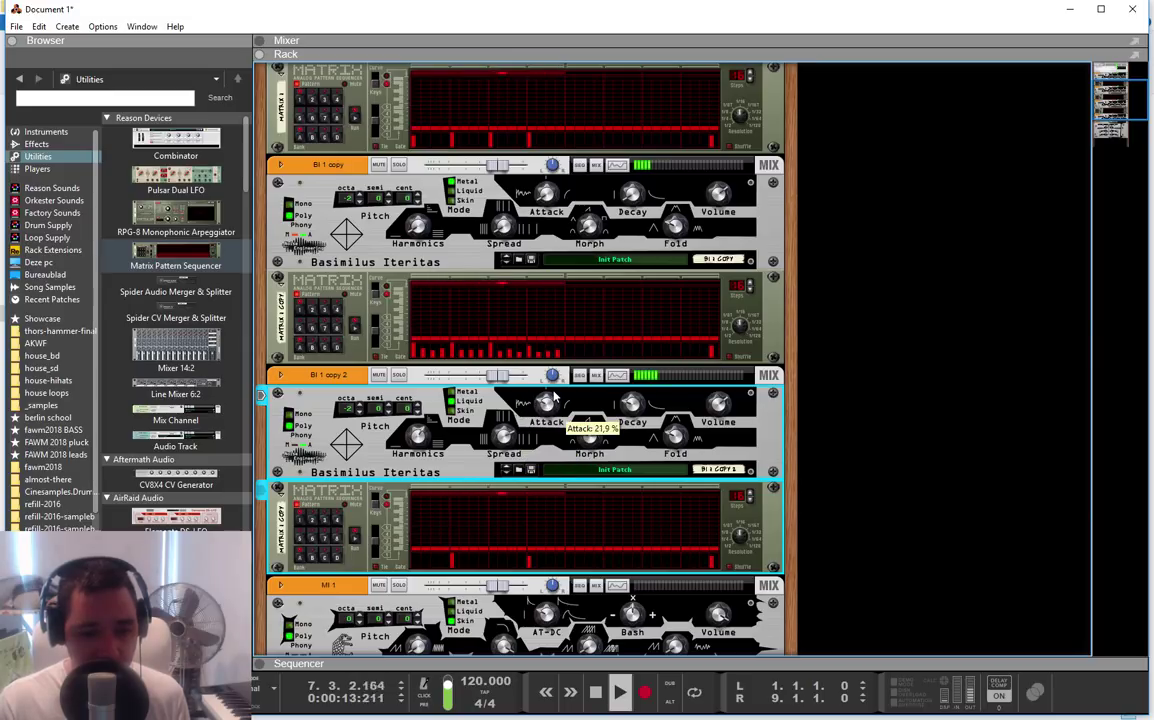
scroll(553, 397, "up", 2)
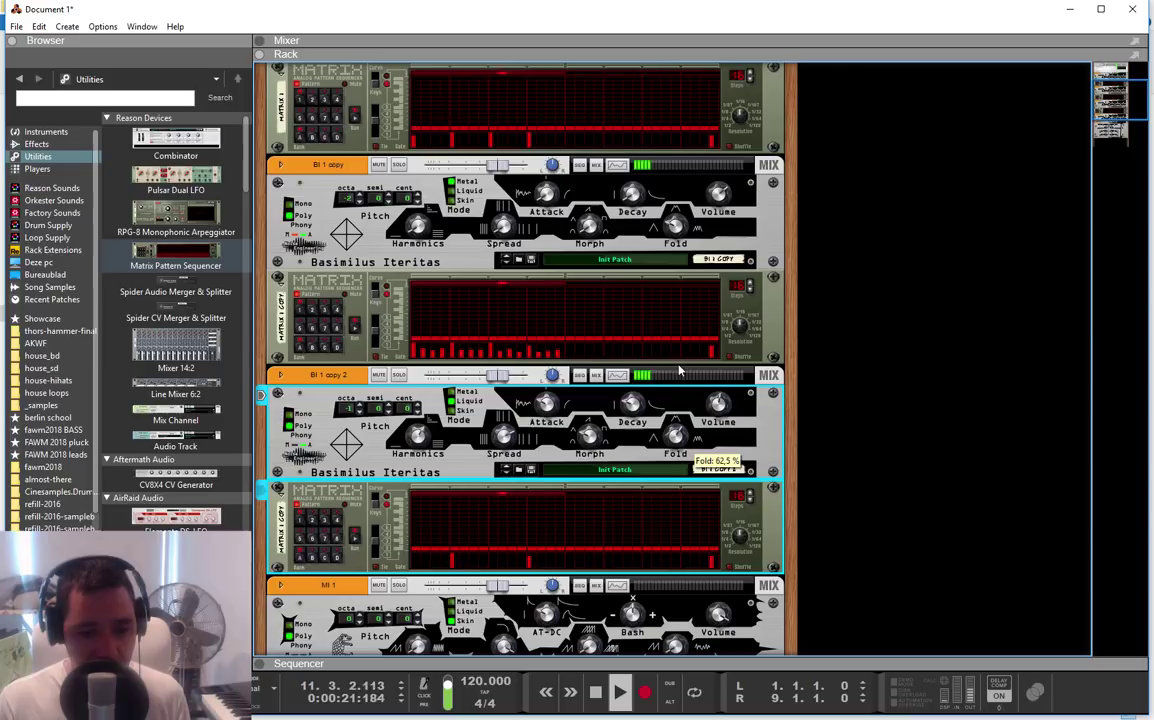
left_click_drag(679, 371, 679, 349)
left_click_drag(717, 404, 717, 424)
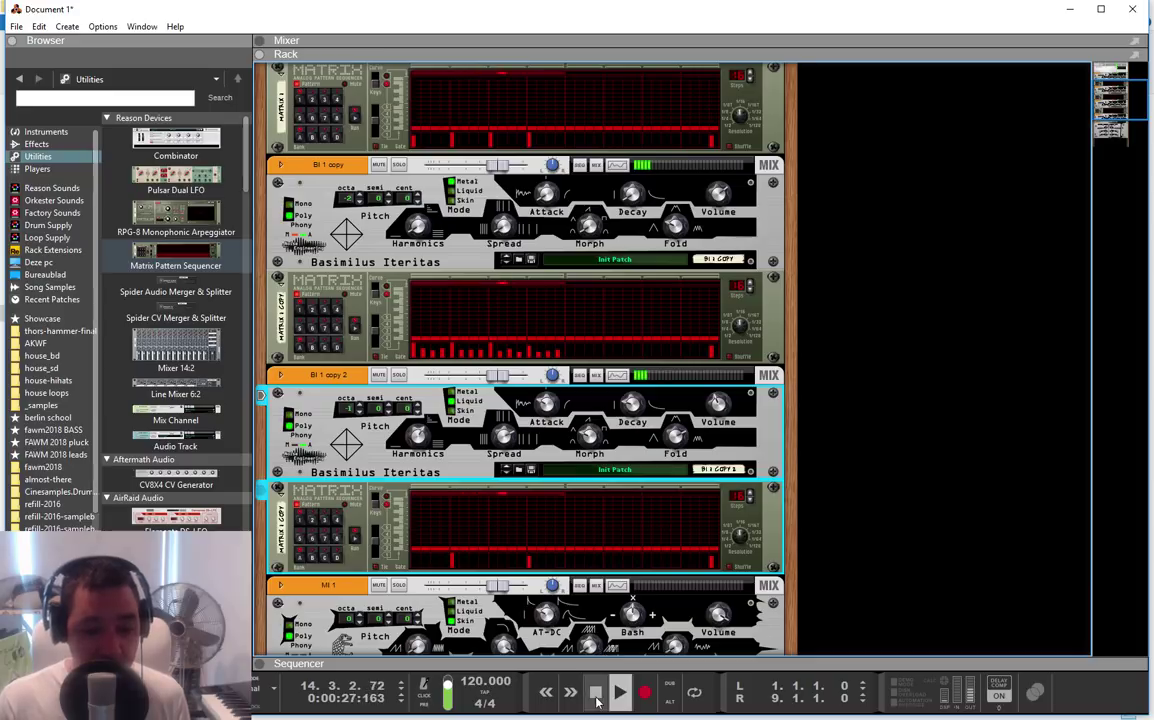
double_click(595, 693)
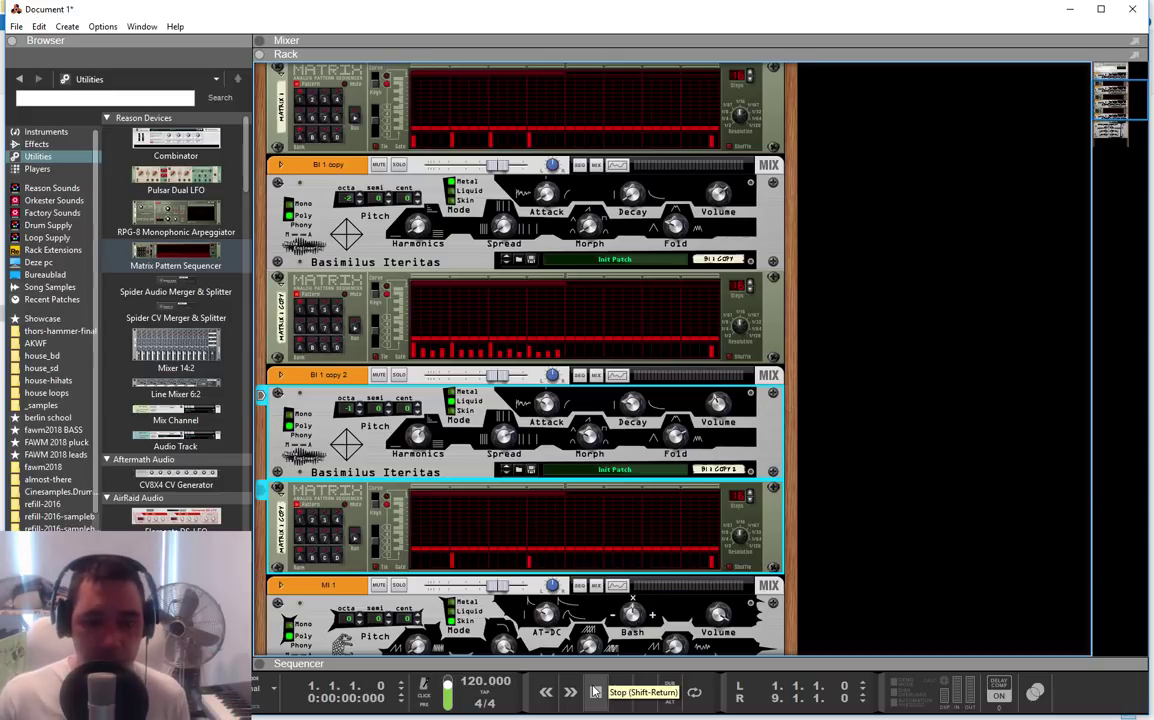
- Scroll through the rack to review the three Basimilus voices and their Matrix sequencers
scroll(478, 455, "down", 3)
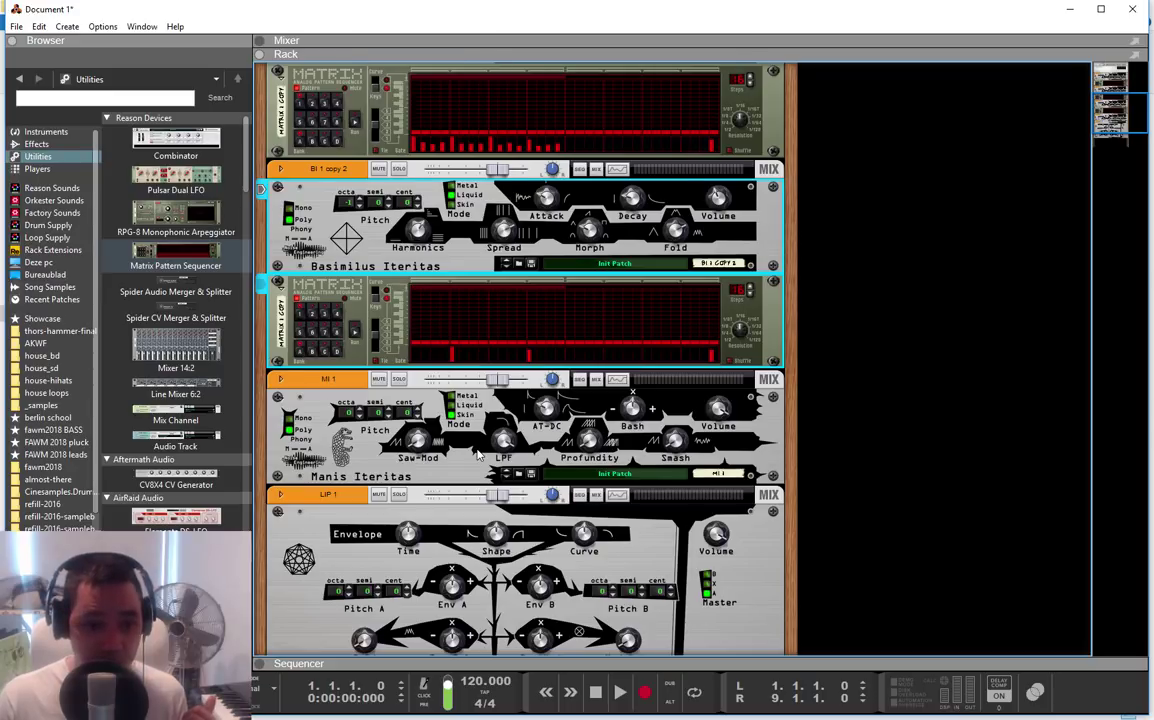
scroll(478, 455, "up", 3)
scroll(478, 455, "up", 1)
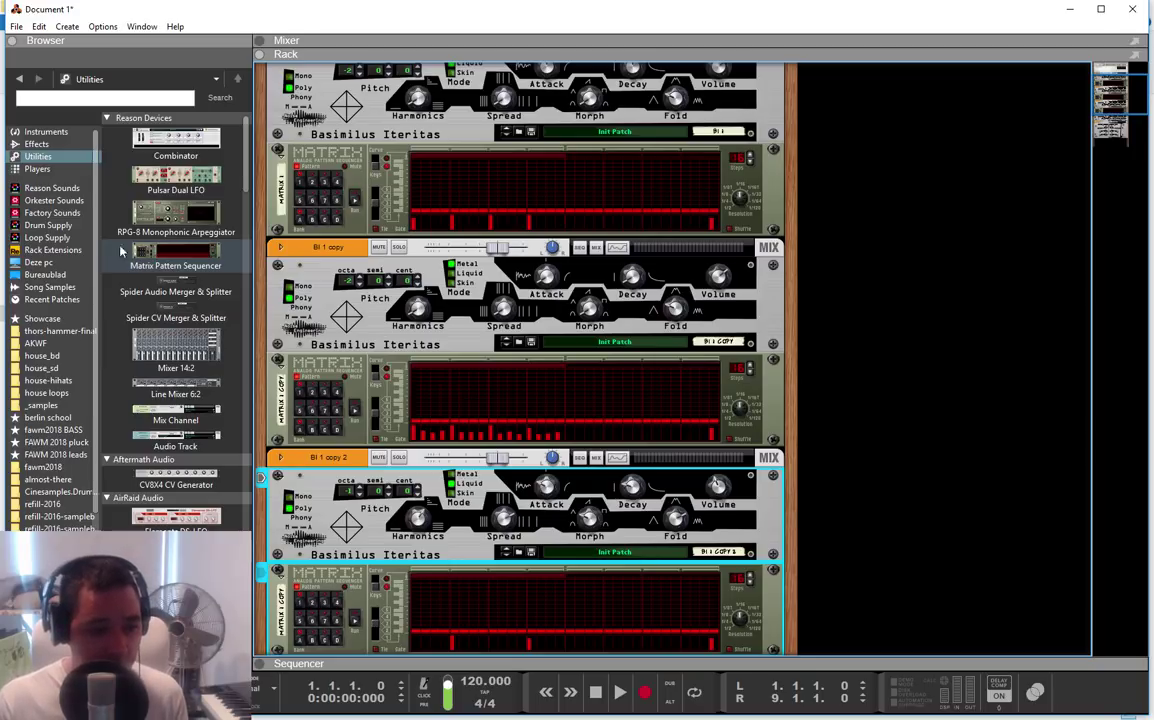
- Drag a second Basimilus Iteritas from the instrument browser into the rack
left_click(46, 132)
scroll(168, 276, "down", 3)
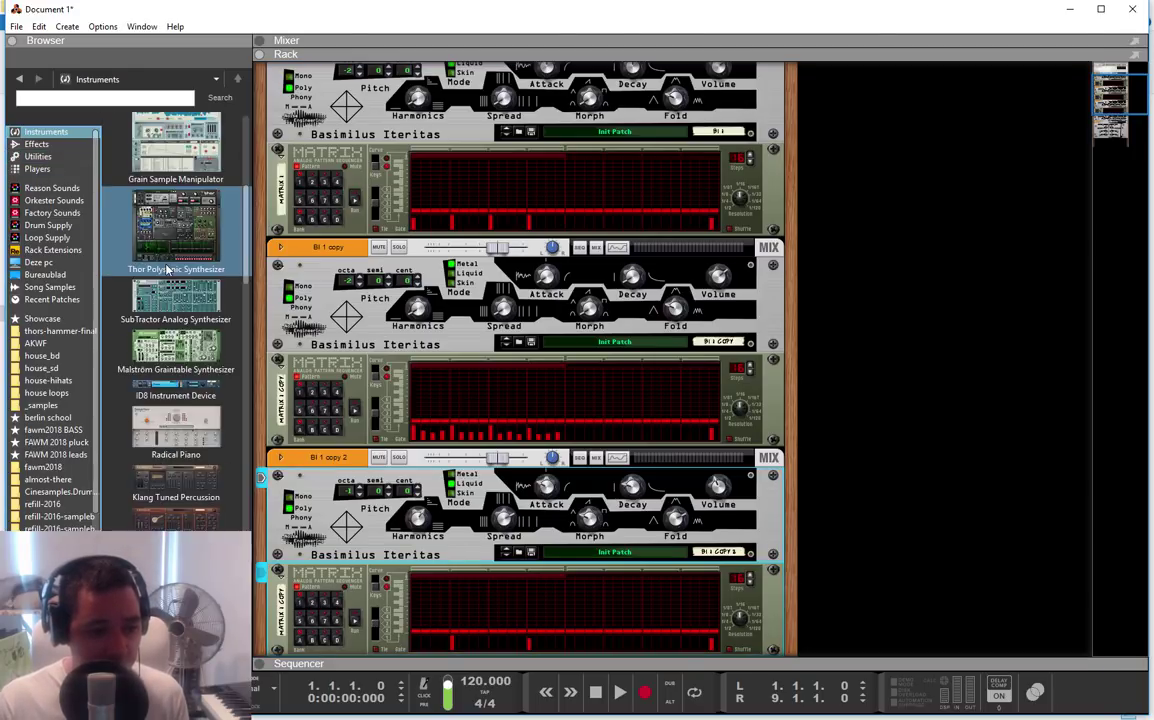
scroll(168, 276, "down", 3)
scroll(168, 276, "down", 3)
scroll(168, 276, "down", 5)
scroll(168, 276, "down", 5)
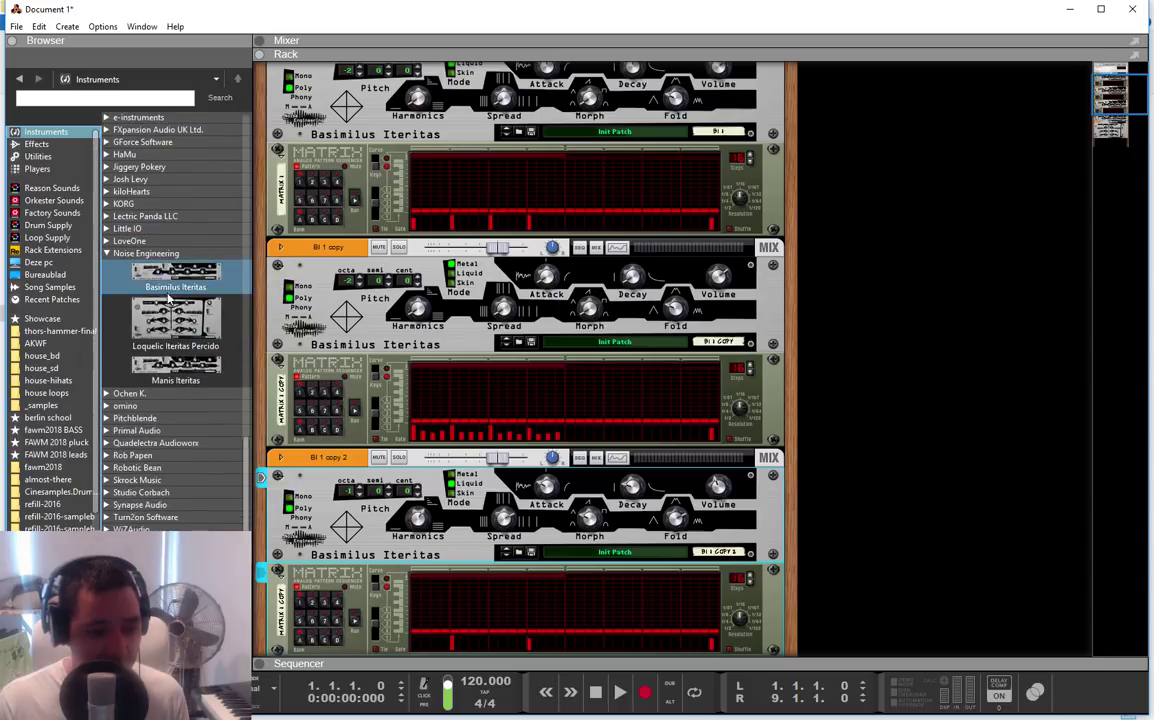
scroll(160, 270, "down", 1)
mouse_move(157, 266)
left_mouse_down()
mouse_move(790, 283)
mouse_move(768, 250)
left_mouse_up()
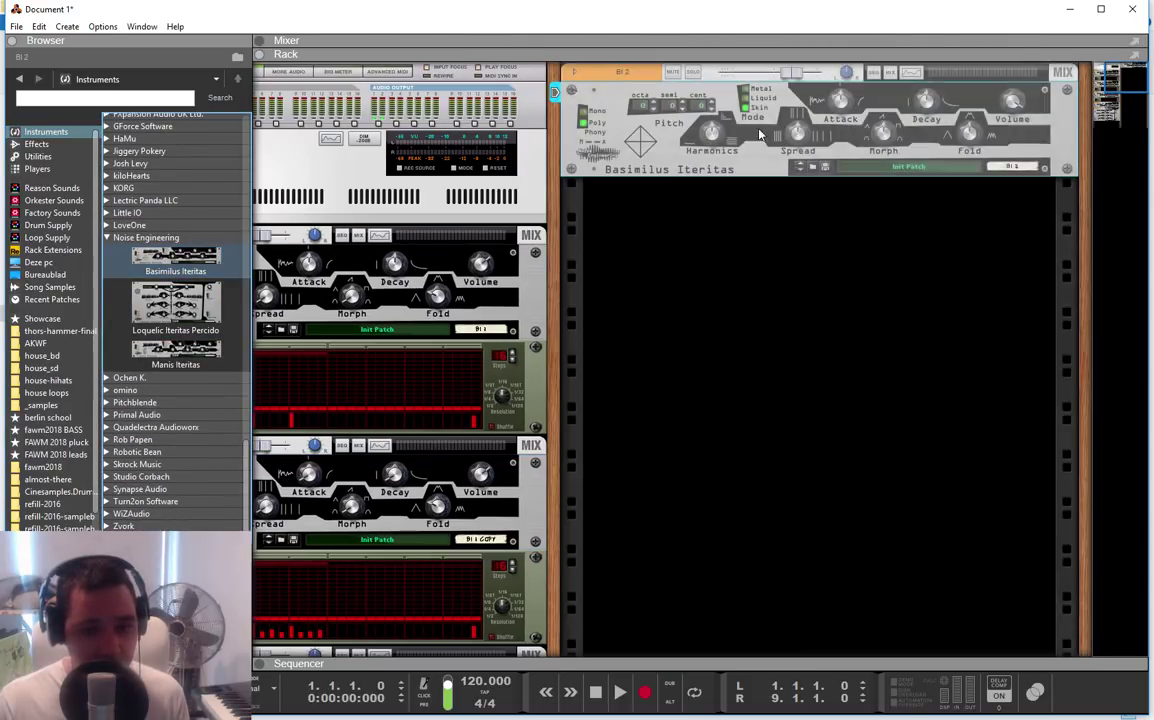
- Attach a Matrix Pattern Sequencer to BI 2, enter notes on the first steps, shorten the pattern, and raise its octave
right_click(663, 219)
mouse_move(700, 357)
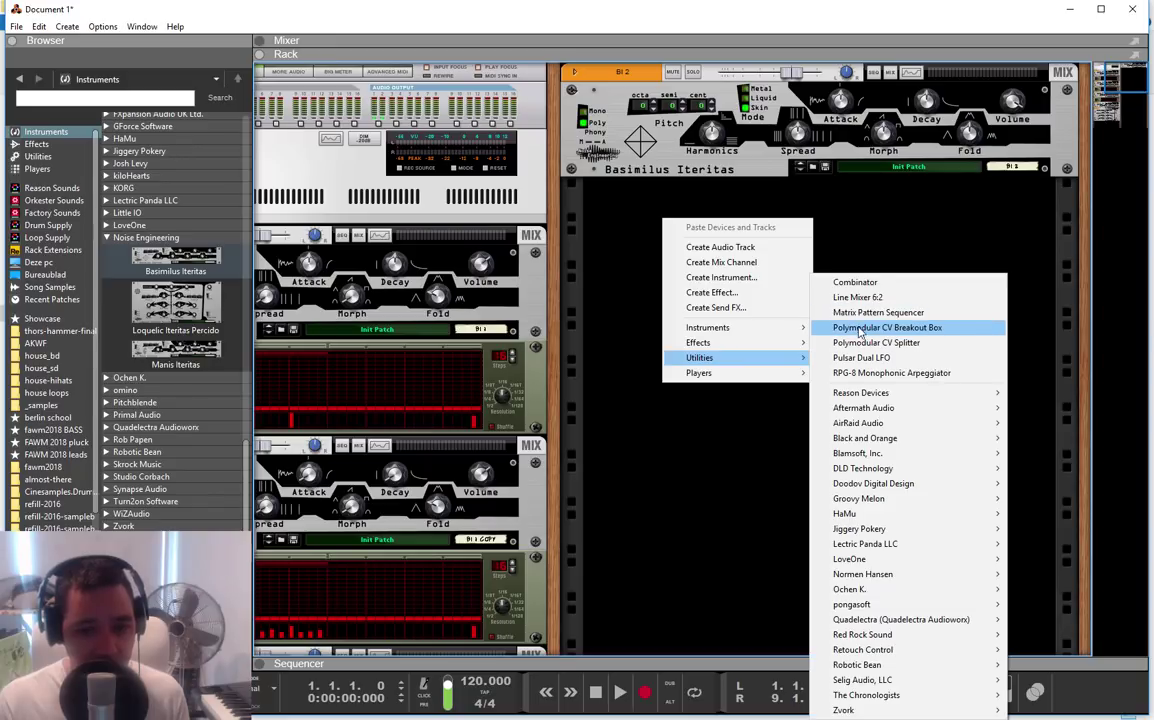
left_click(862, 312)
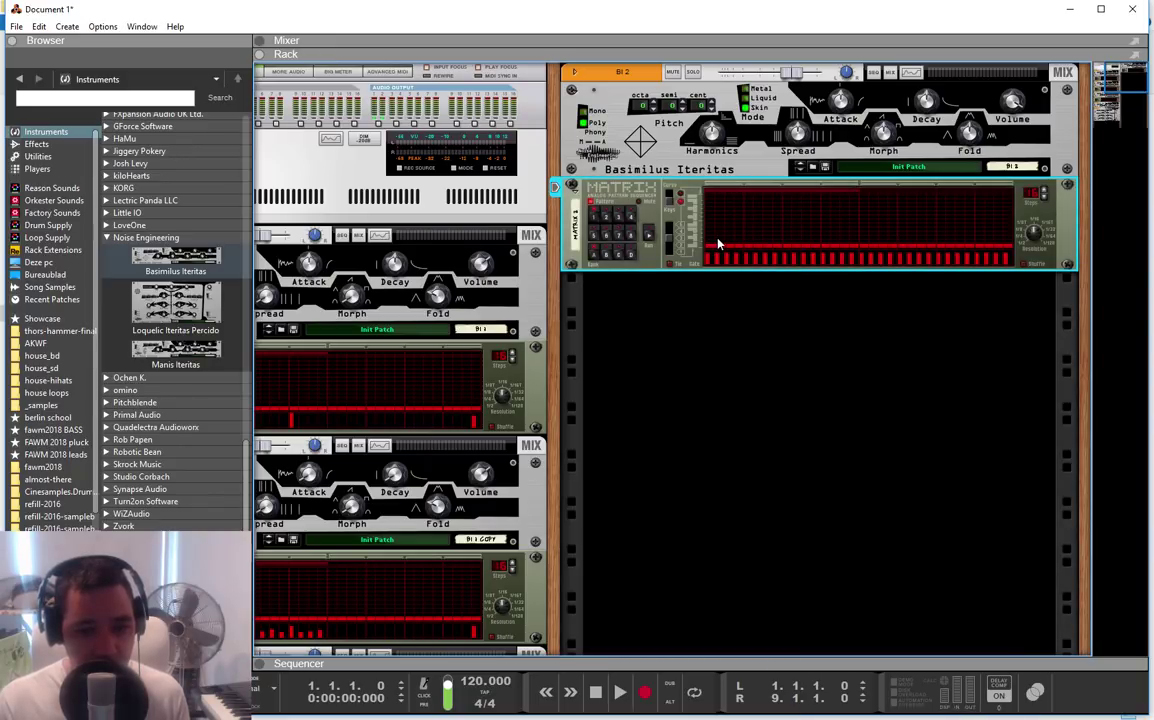
left_click(719, 237)
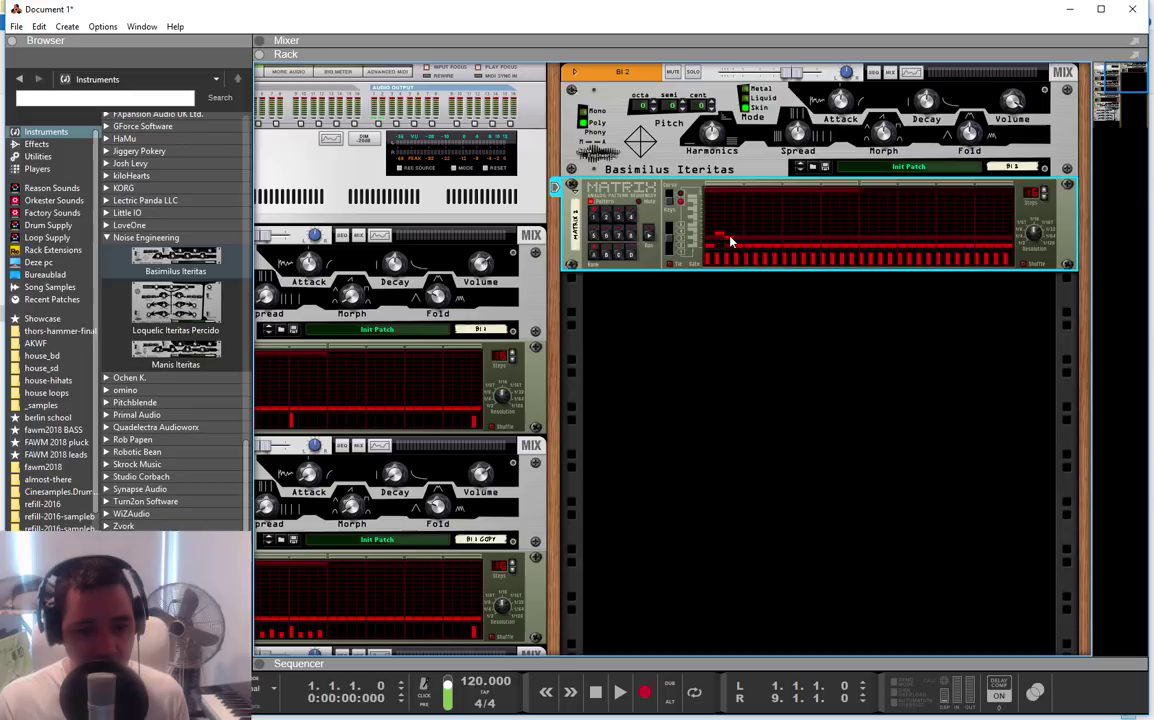
left_click(731, 240)
left_click(762, 239)
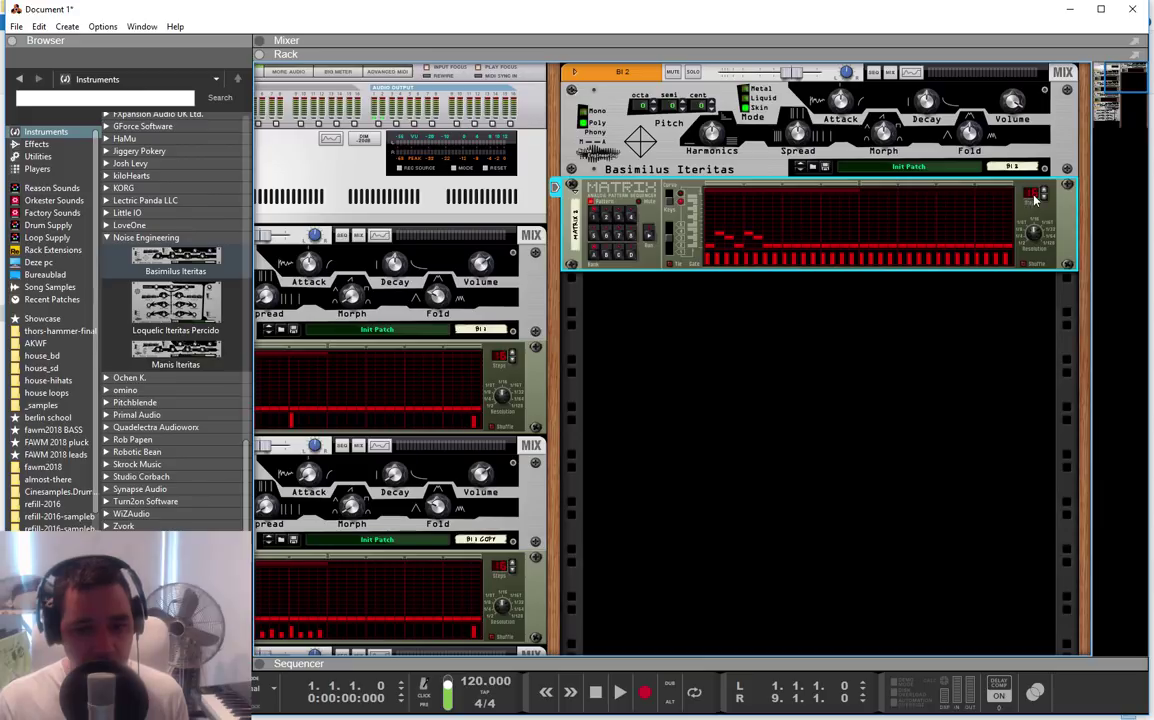
left_click_drag(1034, 200, 1036, 223)
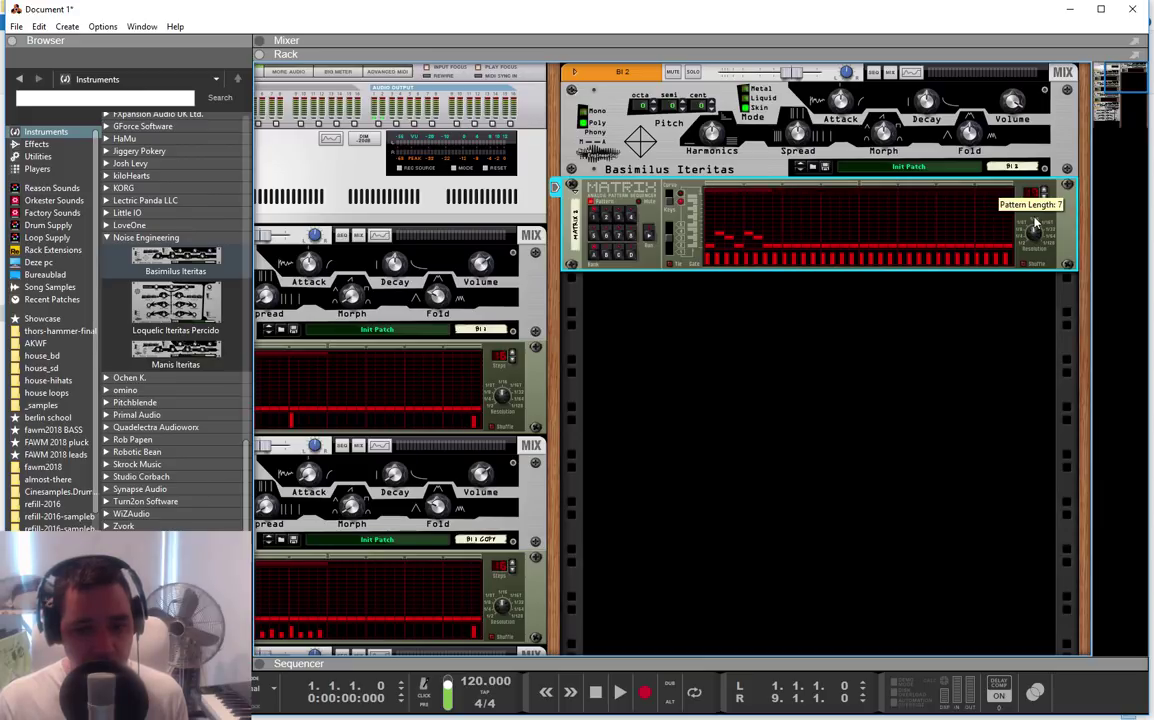
left_click(686, 246)
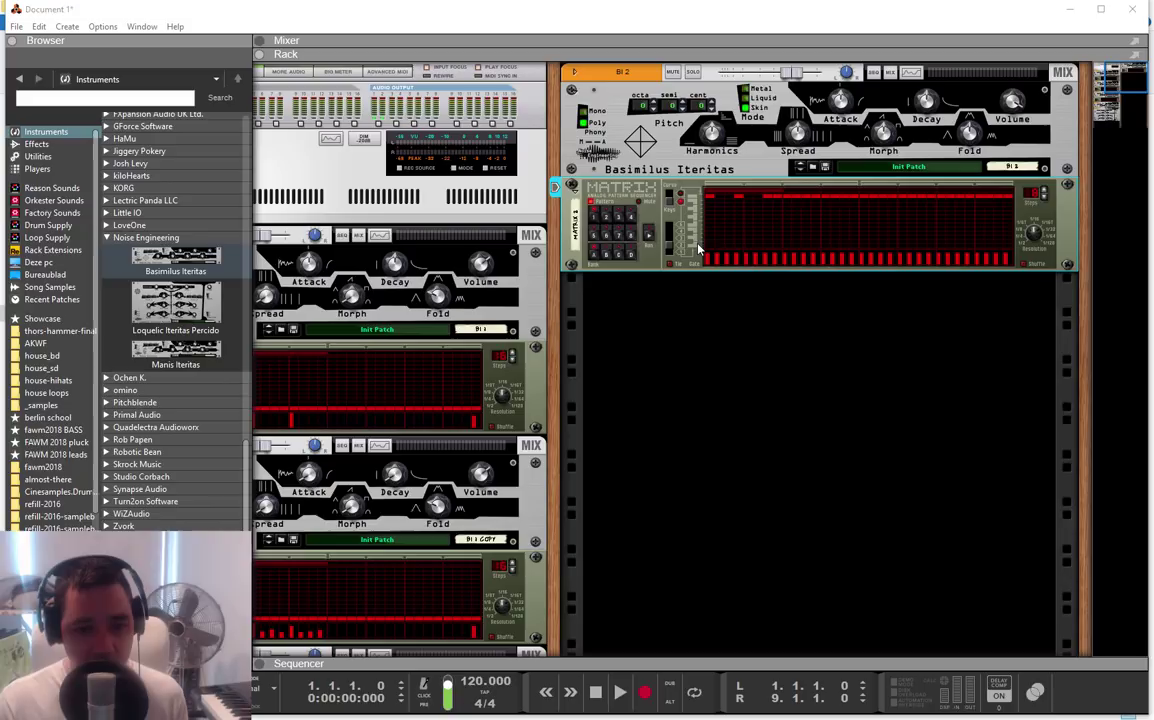
left_click(690, 236)
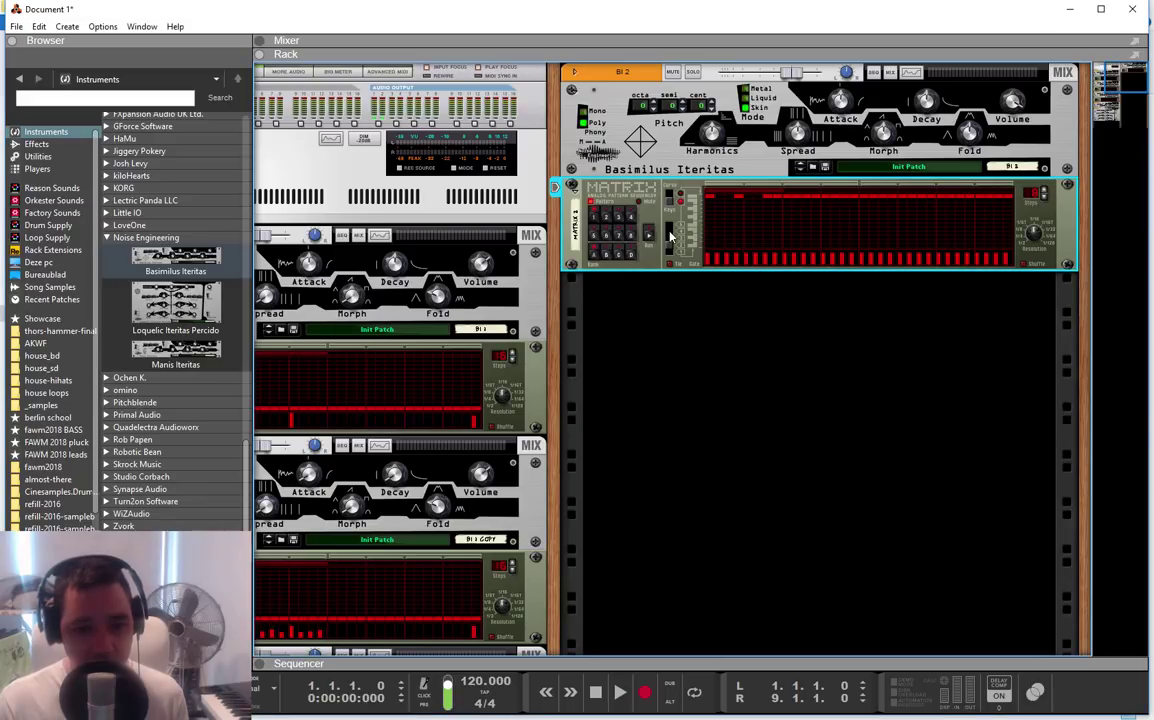
- While the pattern plays, set BI 2 to octave -2, decay about 1.2 s, morph about 72.6%, and spread about 43.7%
left_click(651, 238)
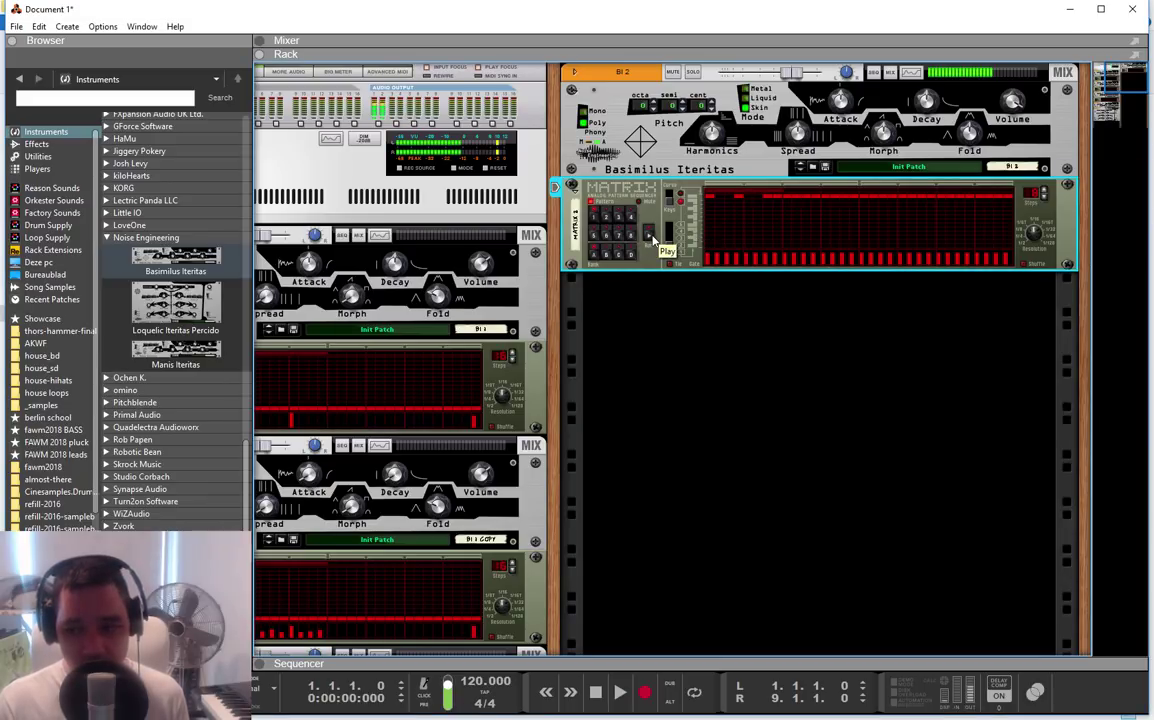
double_click(653, 108)
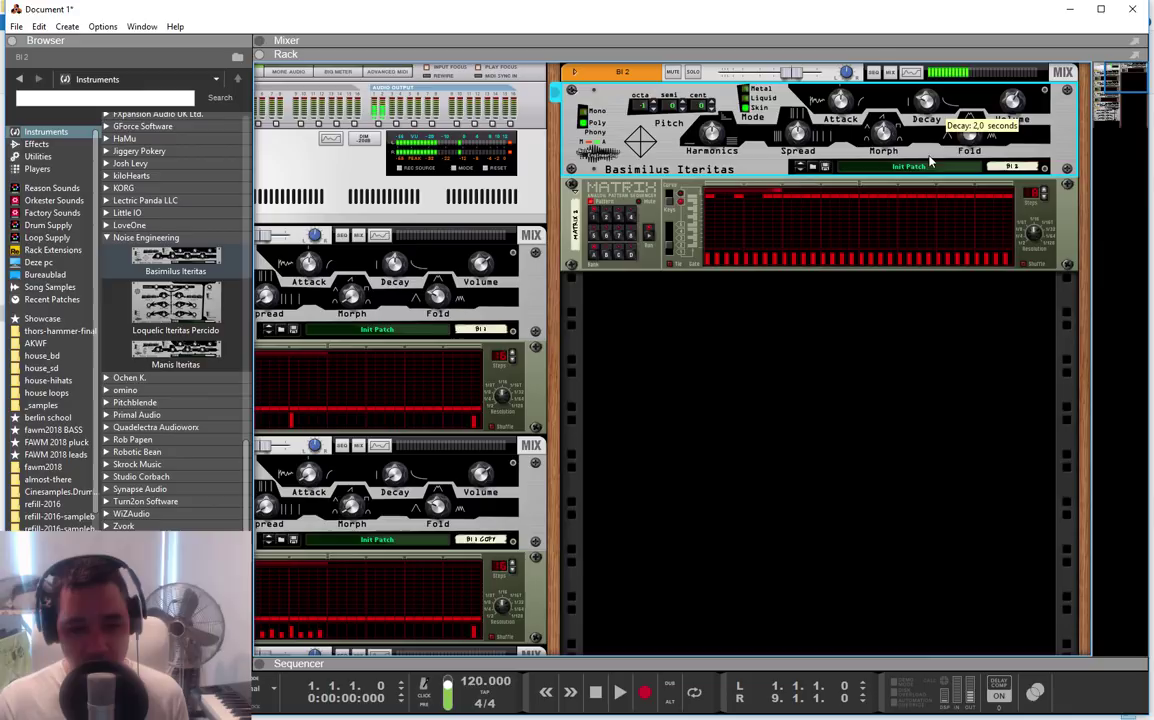
mouse_move(926, 100)
left_click_drag(927, 168, 926, 177)
mouse_move(883, 133)
mouse_move(893, 117)
left_mouse_down()
mouse_move(895, 101)
mouse_move(886, 168)
left_mouse_up()
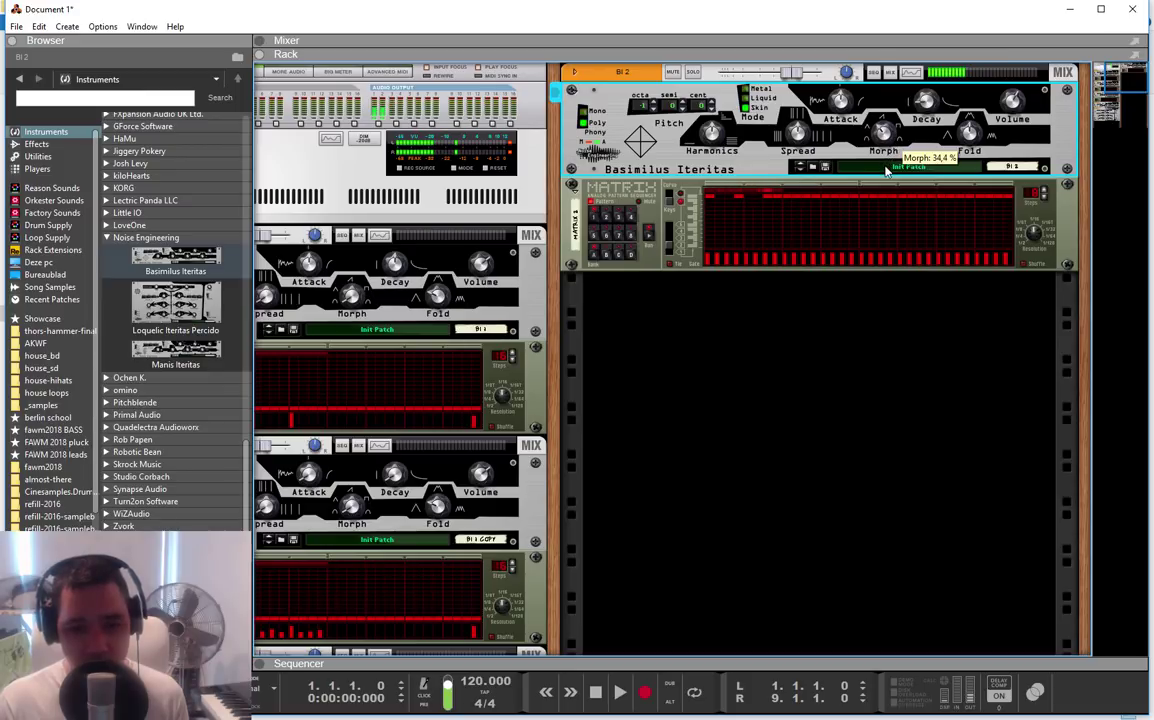
mouse_move(797, 134)
left_mouse_down()
mouse_move(806, 115)
mouse_move(807, 165)
left_mouse_up()
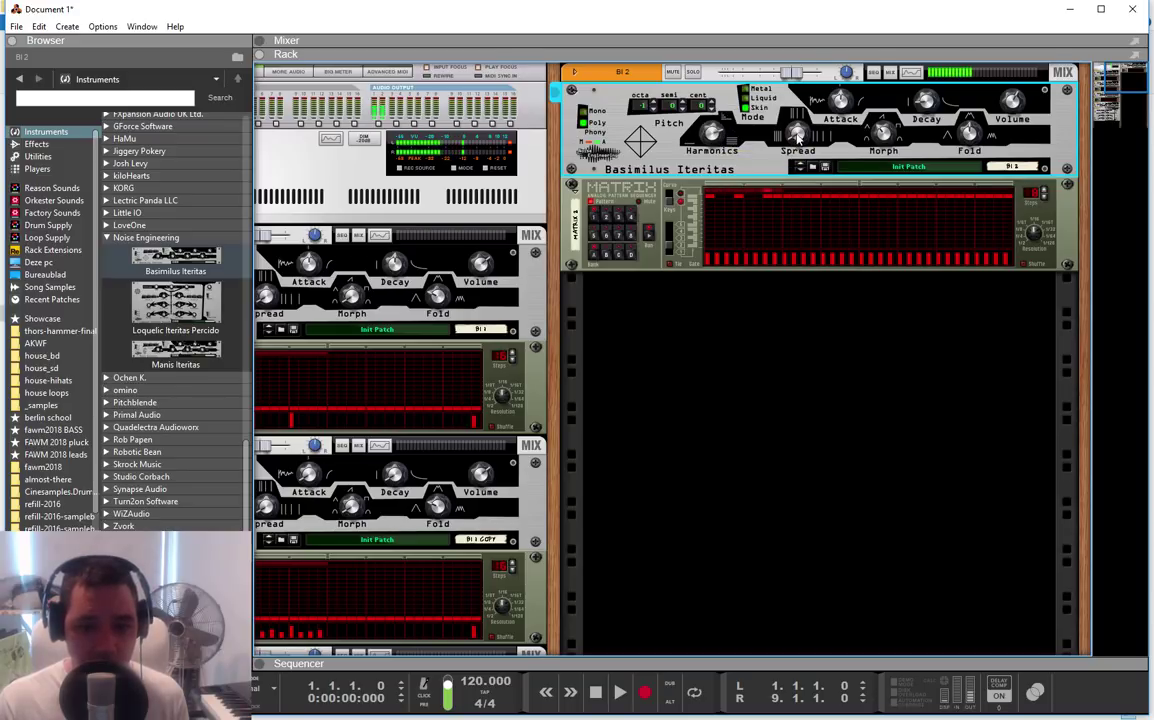
left_click_drag(798, 136, 804, 112)
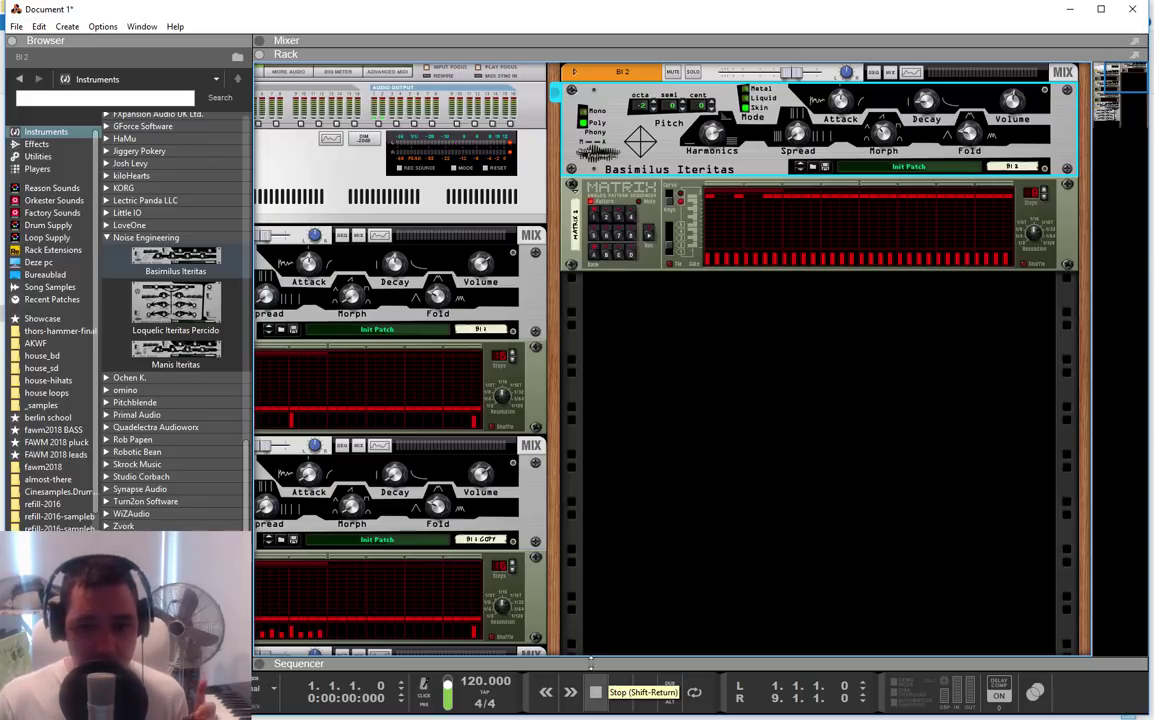
- Scroll down the rack and select the MI 1 and LIP 1 devices in turn
scroll(1013, 181, "left", 5)
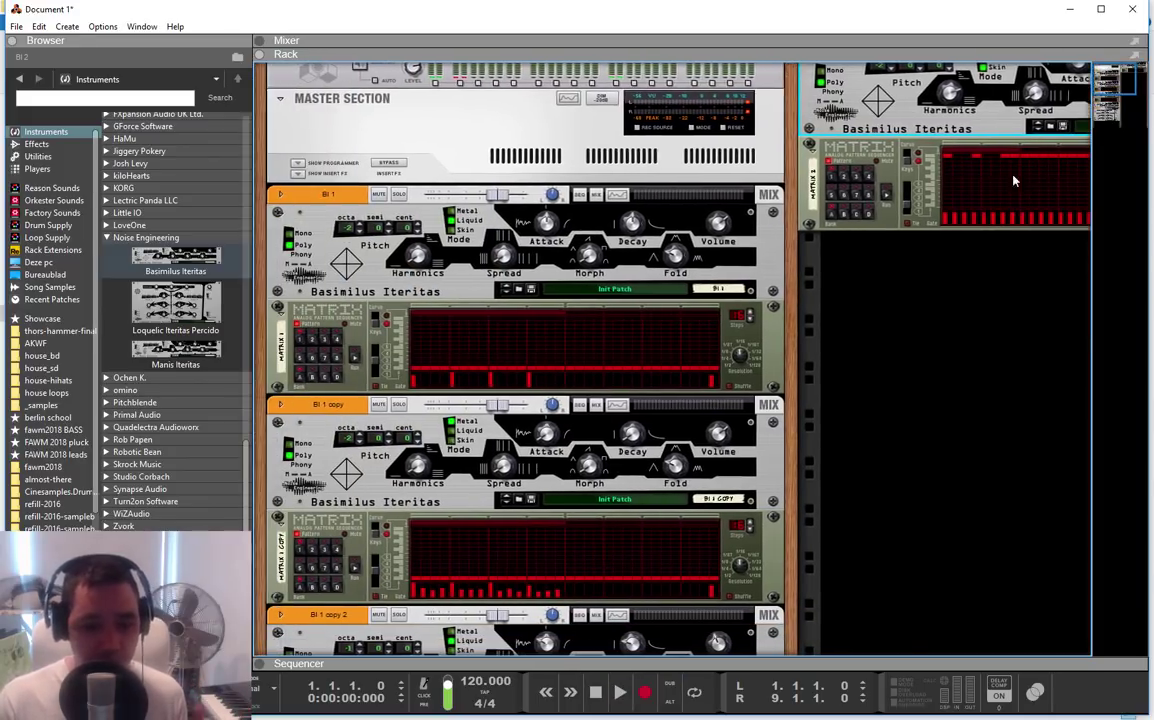
scroll(958, 237, "down", 5)
scroll(958, 250, "down", 5)
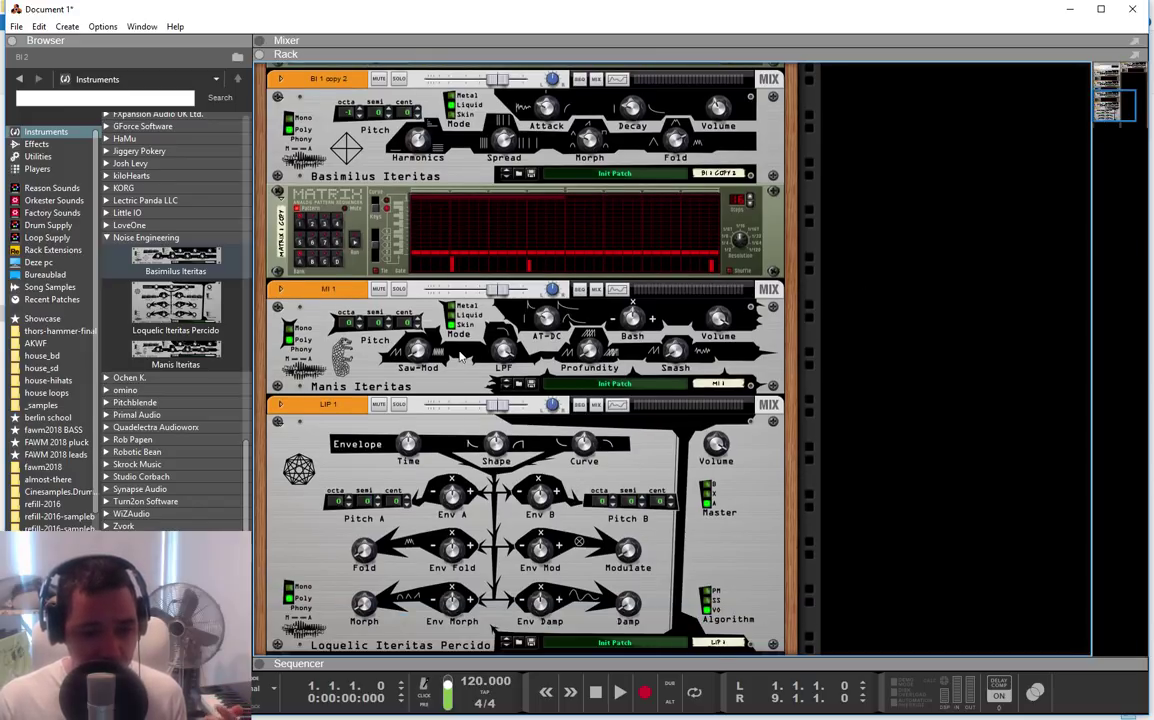
left_click(395, 338)
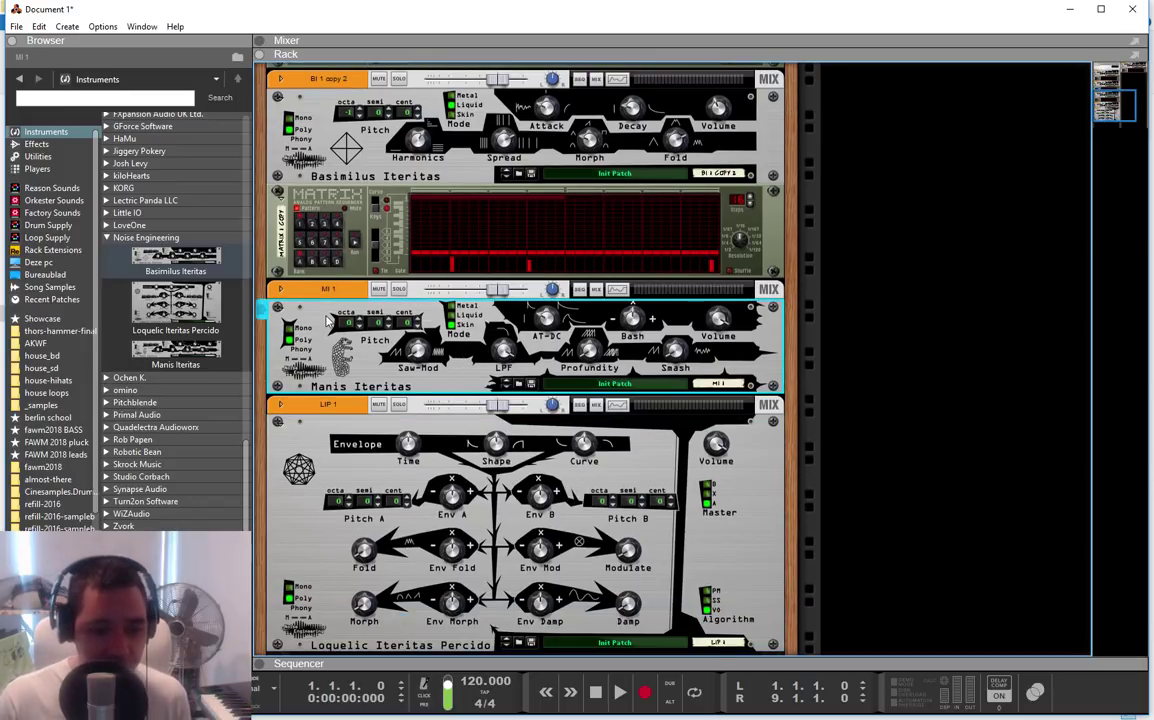
left_click(320, 553)
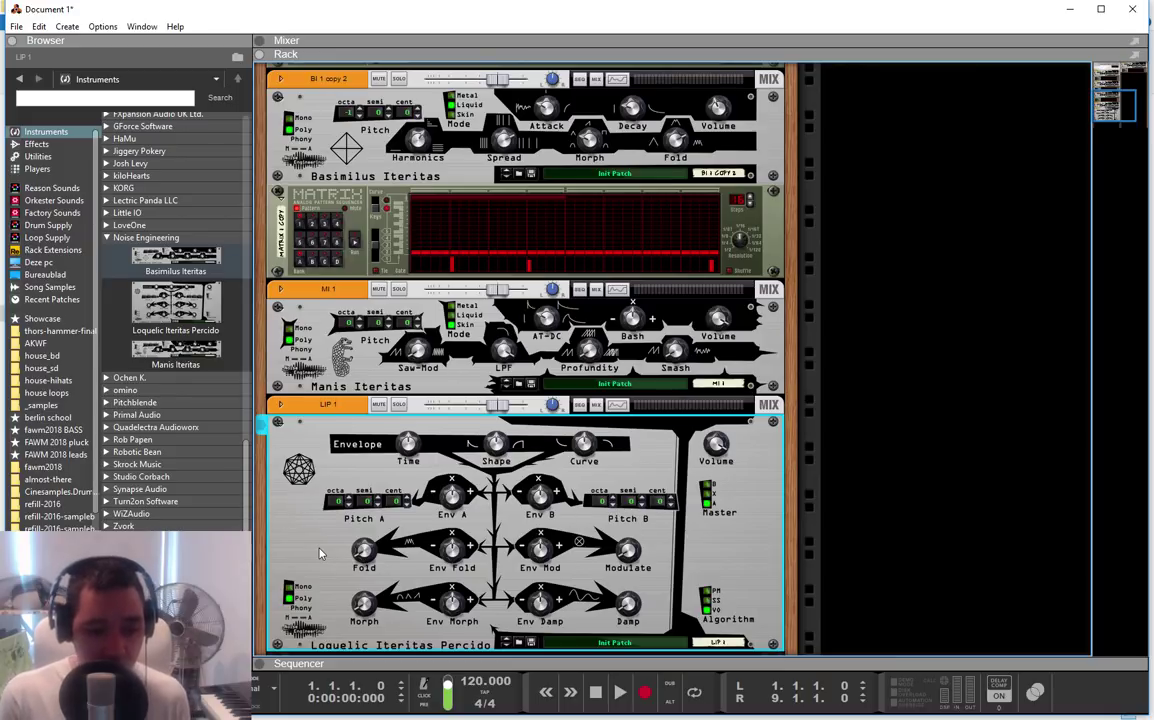